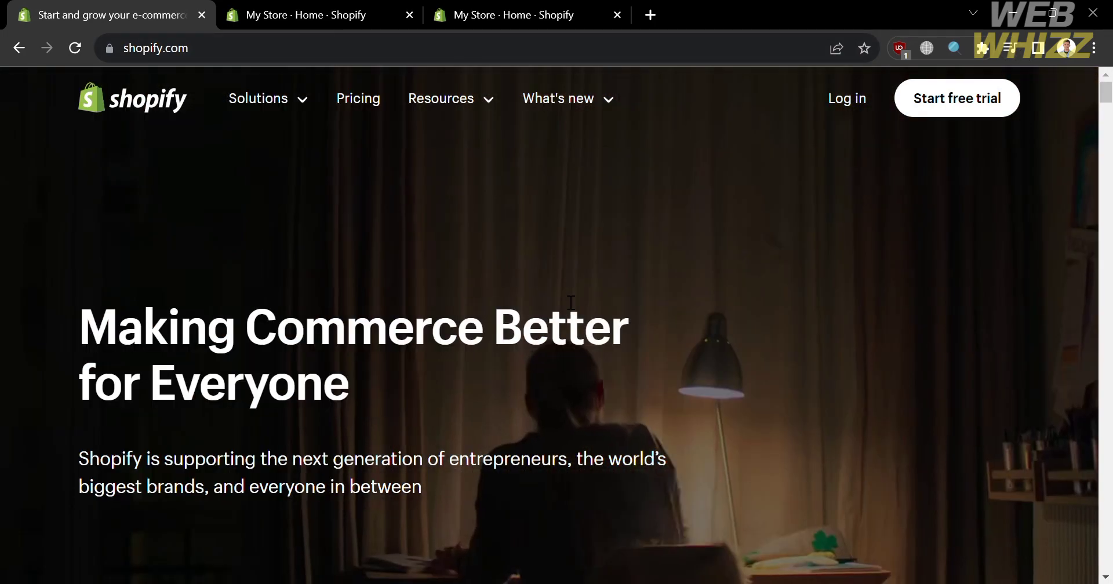
Step: Scroll down through the Shopify homepage and back up a little
scroll(571, 302, "down", 2)
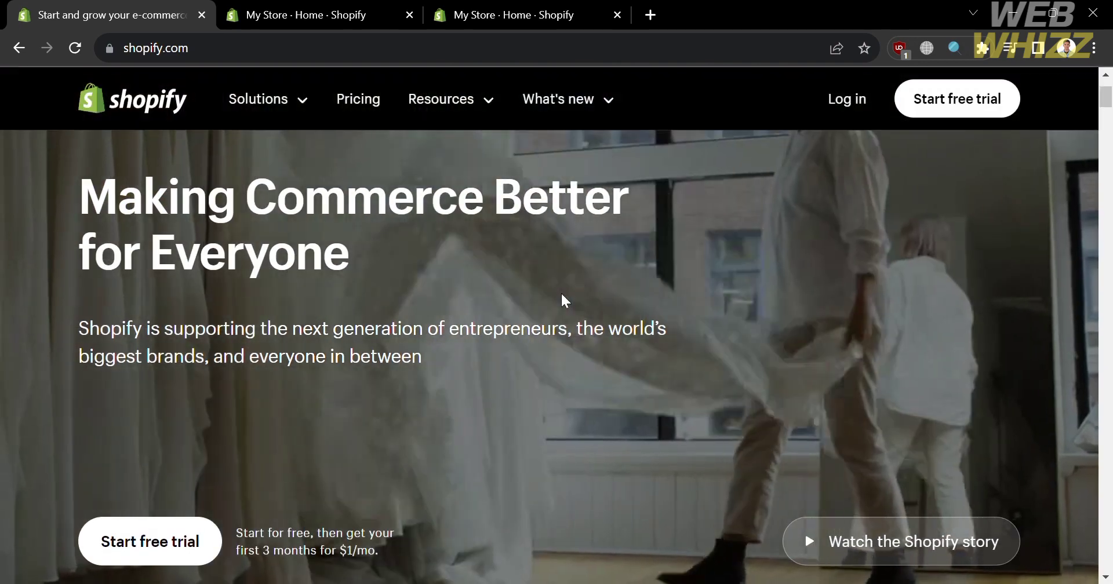
scroll(562, 295, "down", 12)
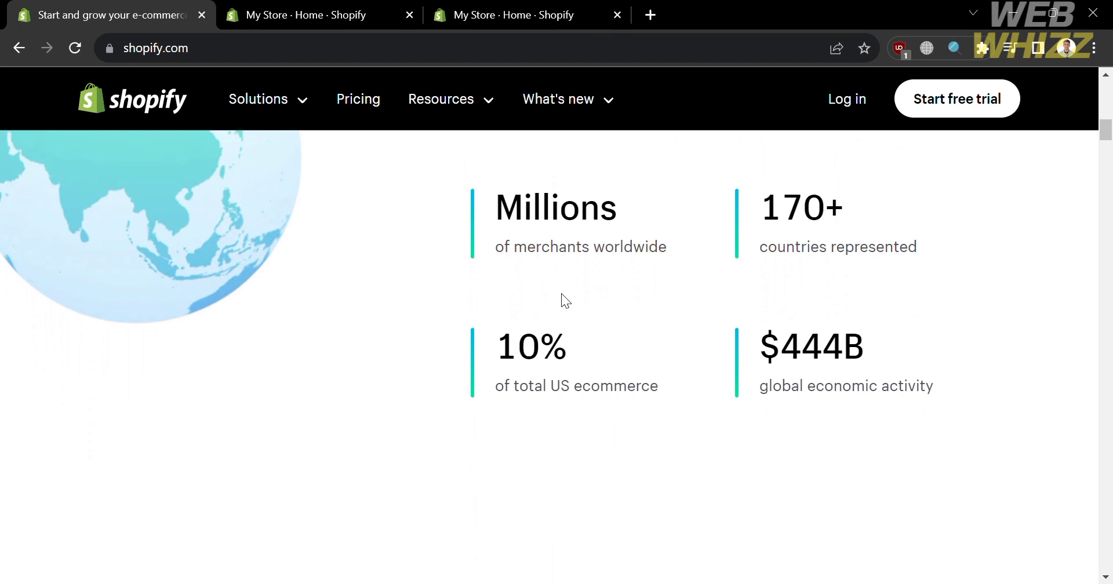
scroll(561, 295, "down", 5)
scroll(561, 293, "down", 7)
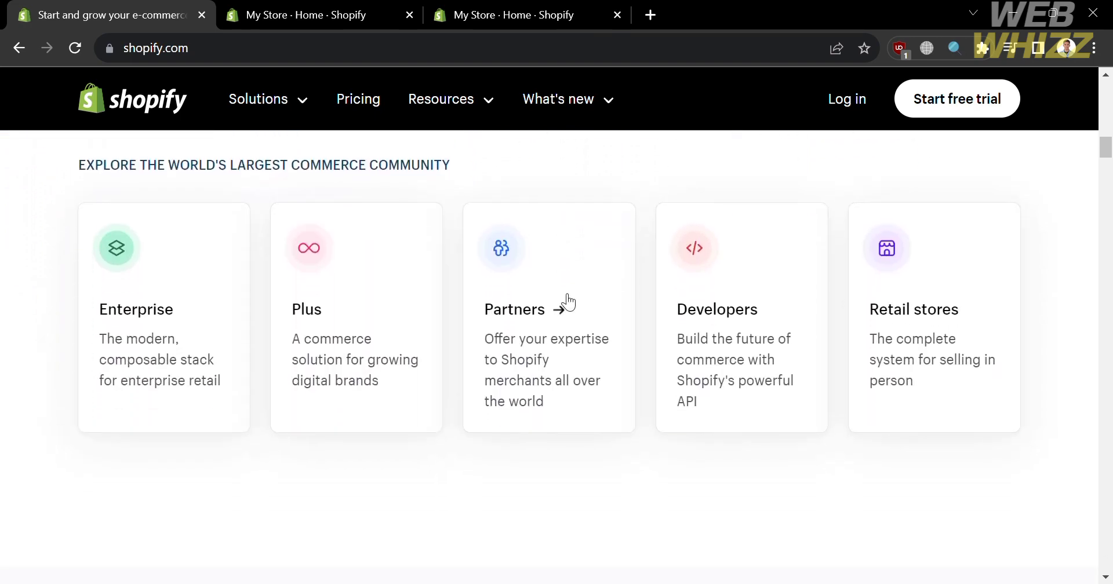
scroll(561, 293, "down", 10)
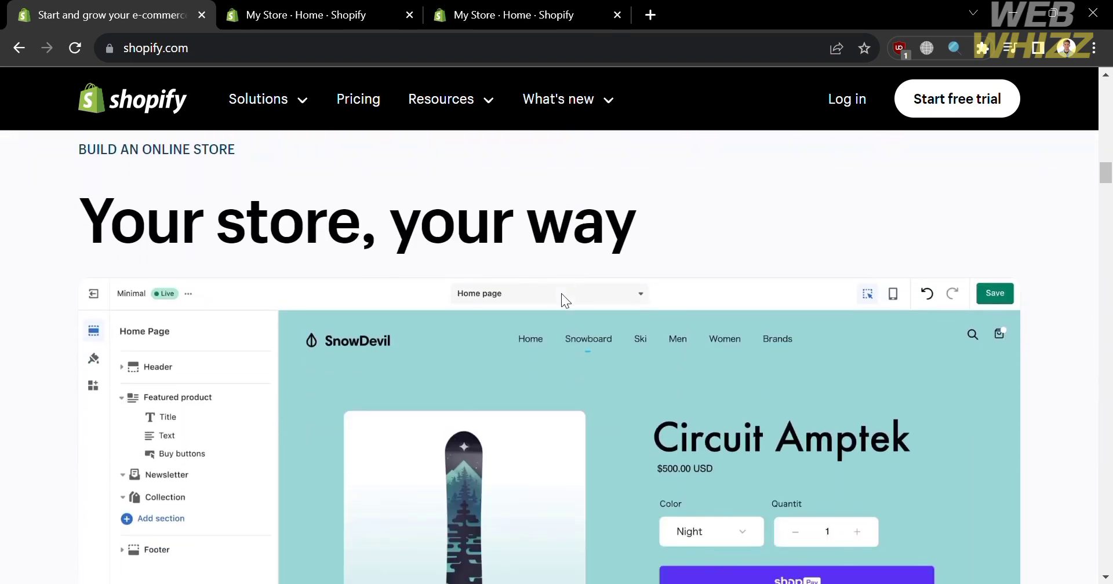
scroll(561, 293, "down", 6)
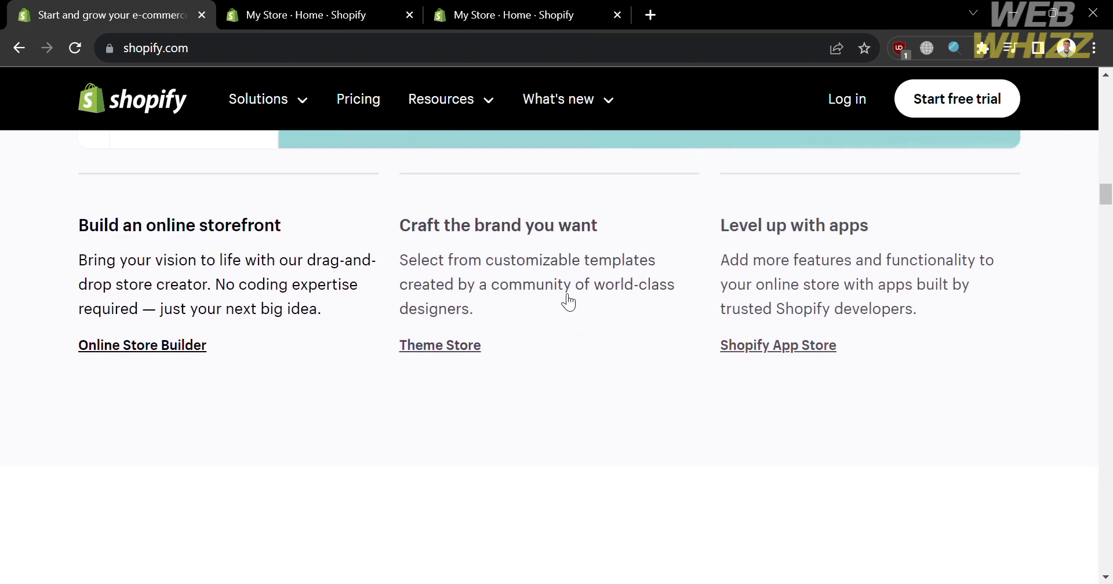
scroll(568, 301, "down", 10)
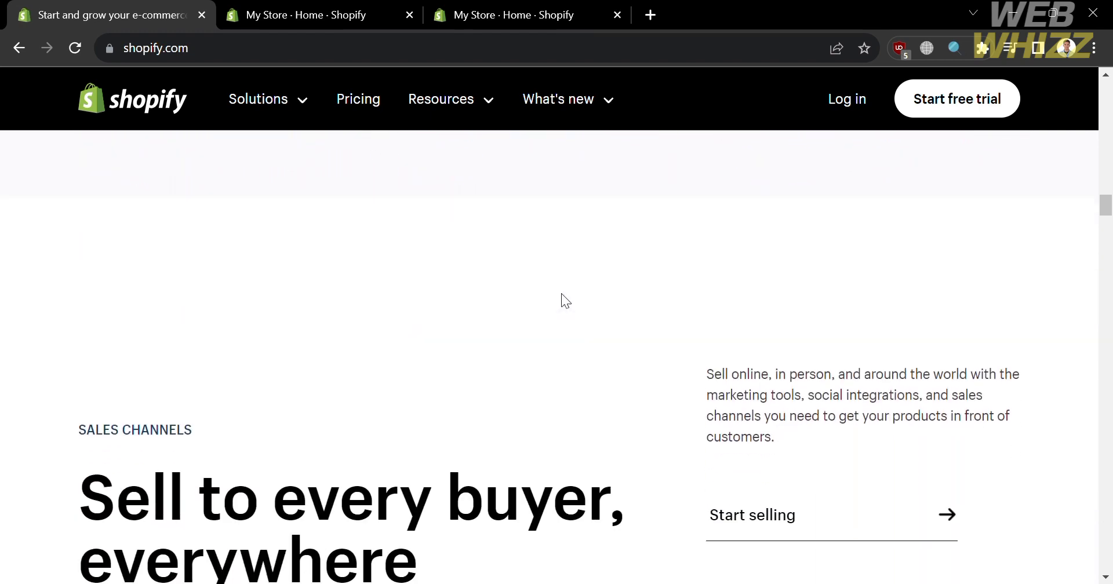
scroll(561, 294, "down", 13)
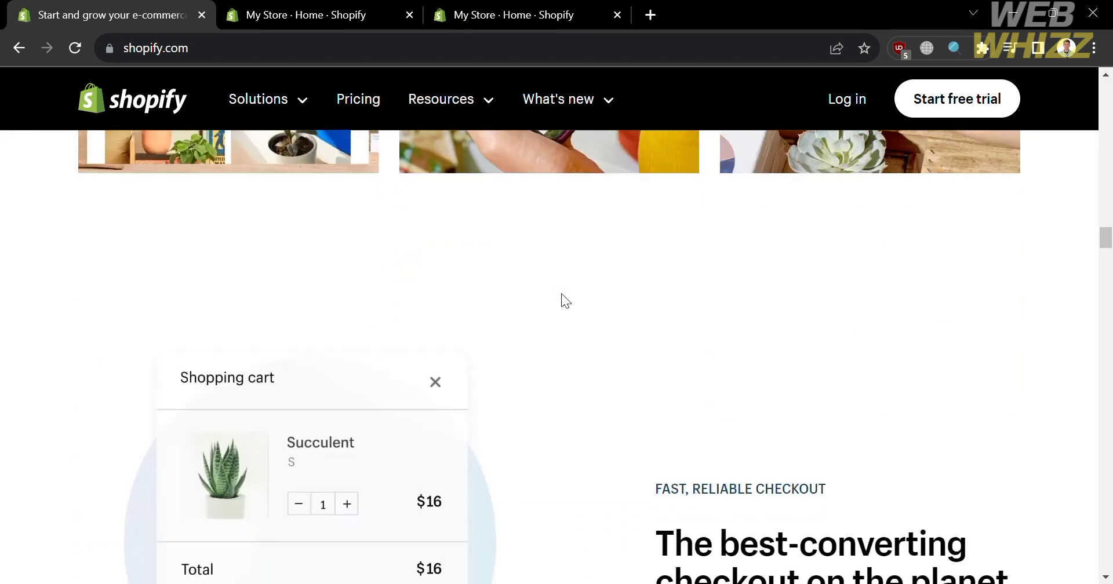
scroll(561, 293, "down", 13)
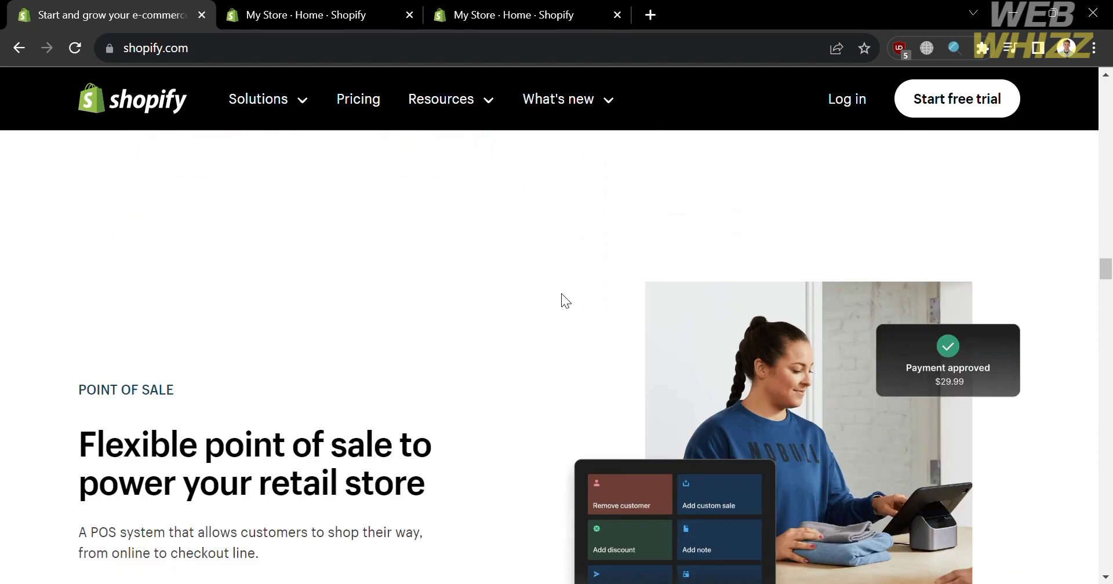
scroll(561, 293, "down", 5)
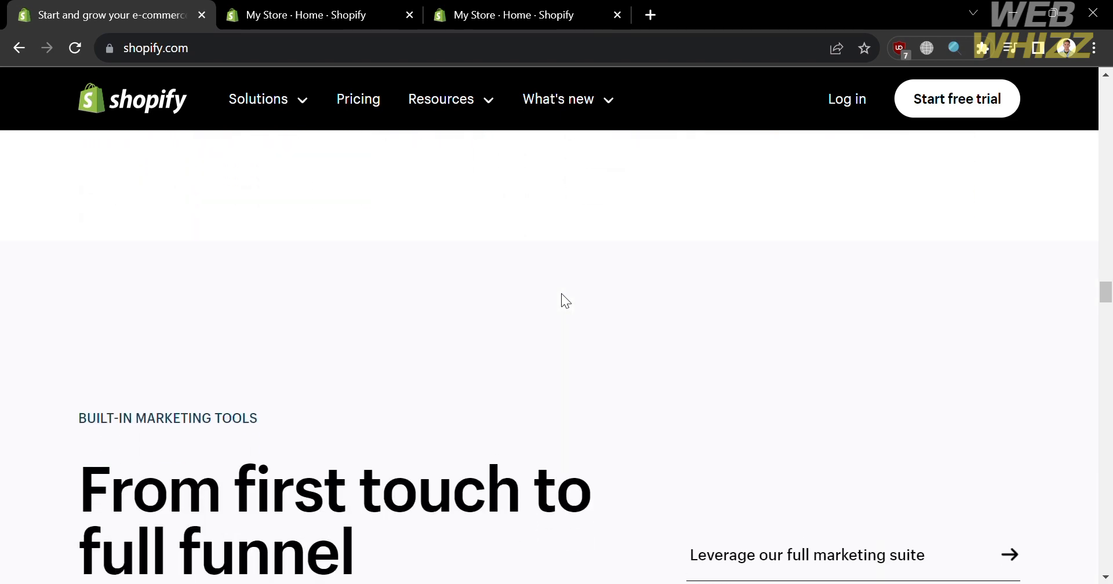
scroll(561, 293, "down", 15)
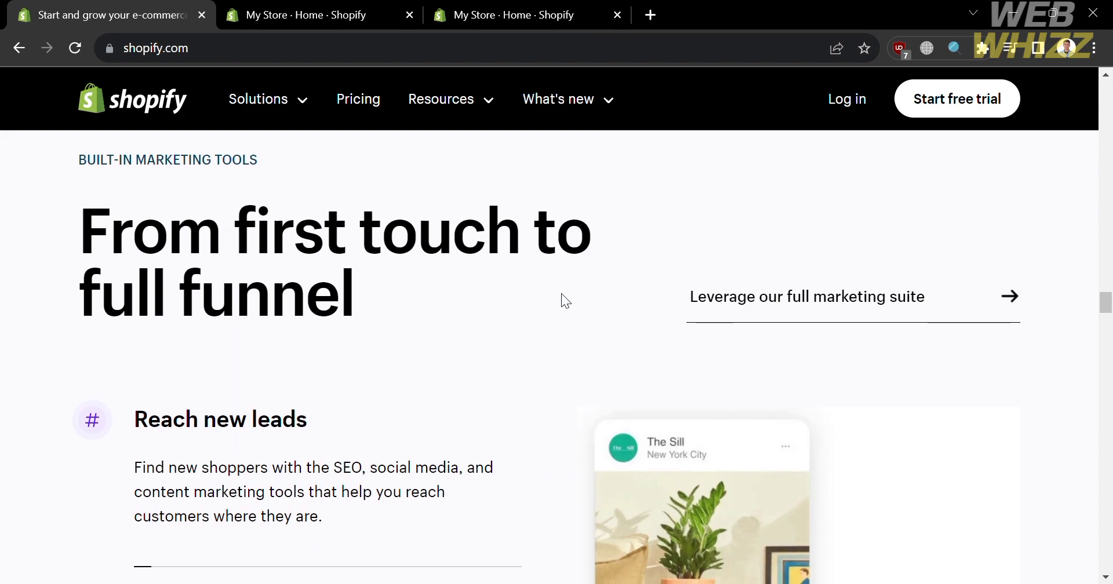
scroll(561, 293, "down", 15)
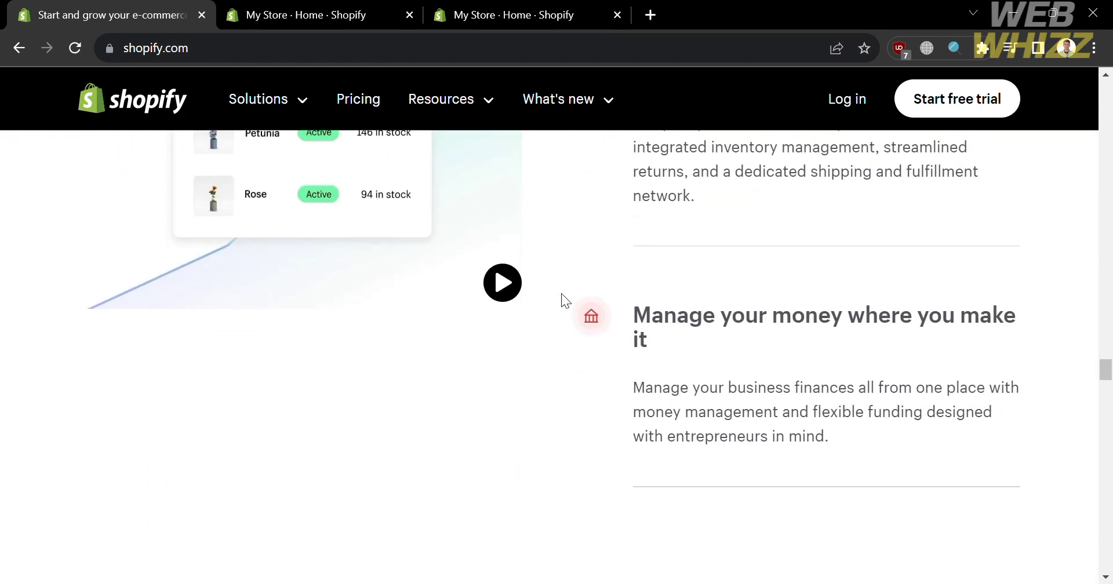
scroll(561, 293, "down", 15)
scroll(563, 299, "down", 10)
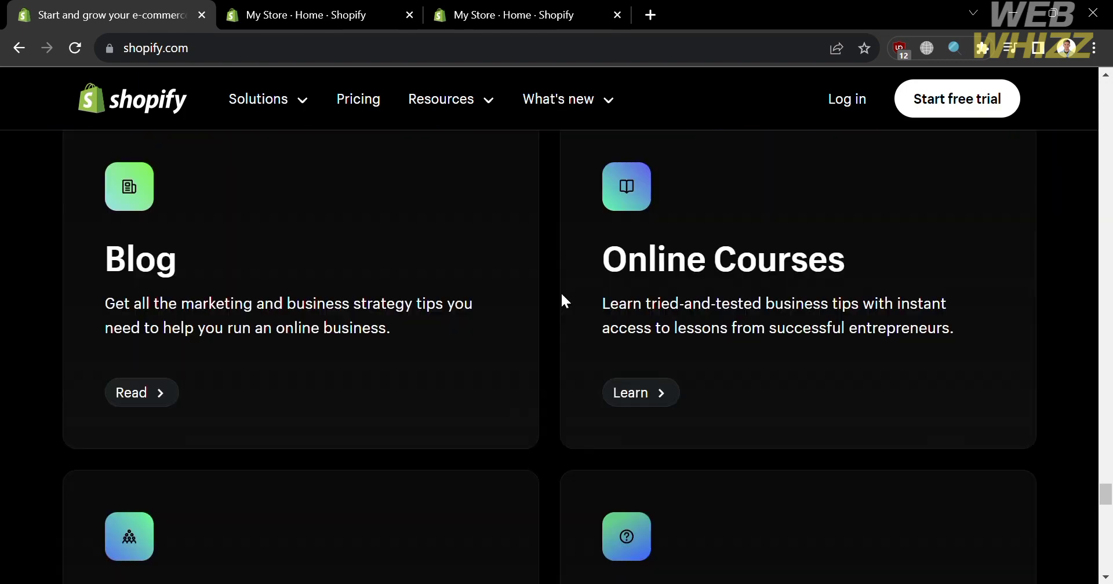
scroll(562, 299, "up", 15)
scroll(568, 302, "up", 6)
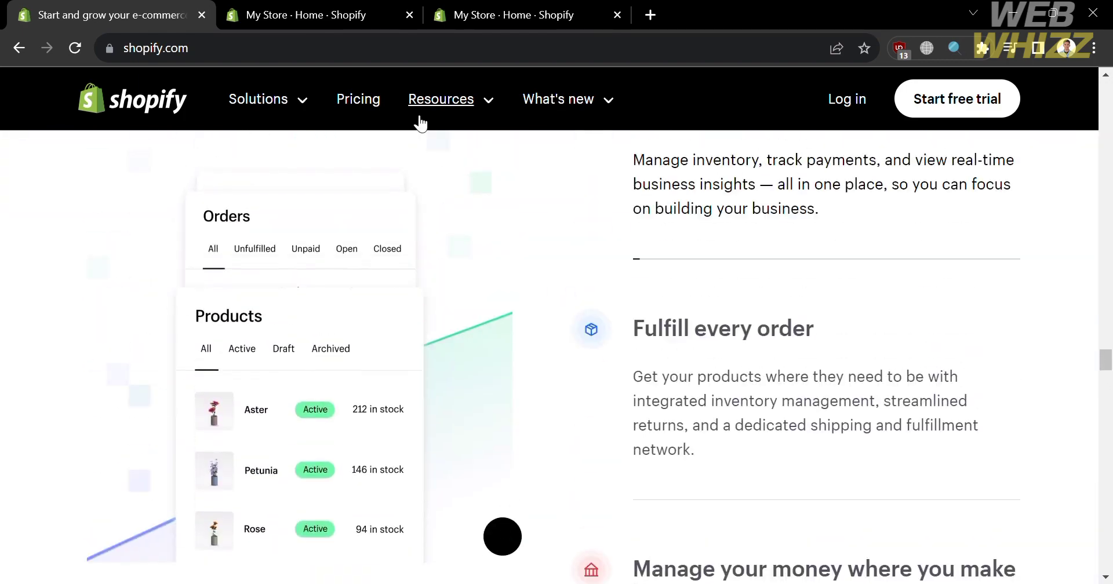
Step: Open the Pricing page and review the Basic $25, Shopify $65 and Advanced $399 plans
left_click(371, 99)
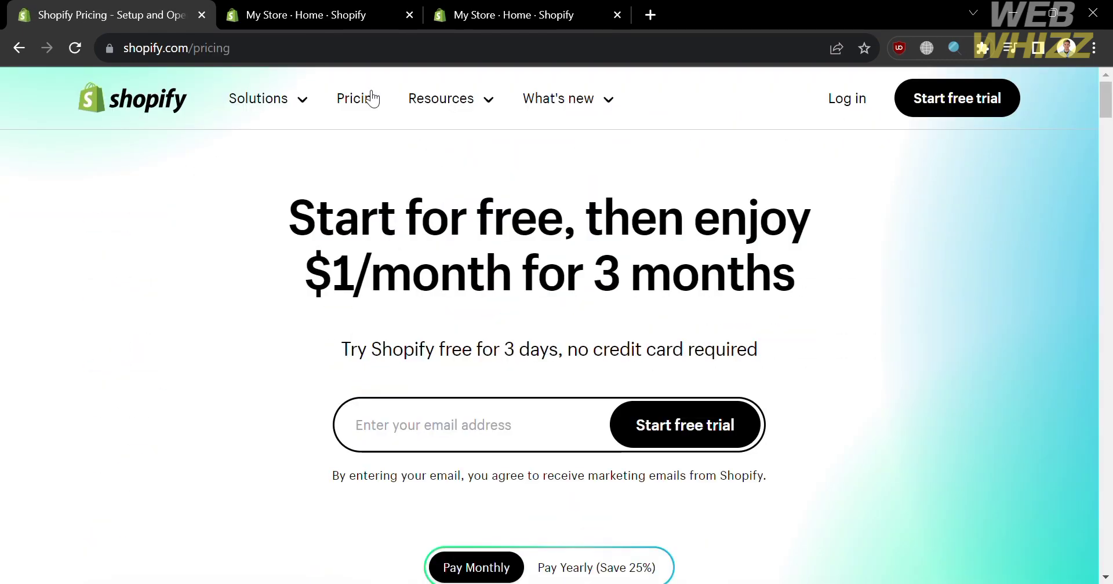
scroll(927, 452, "down", 1)
scroll(927, 452, "down", 6)
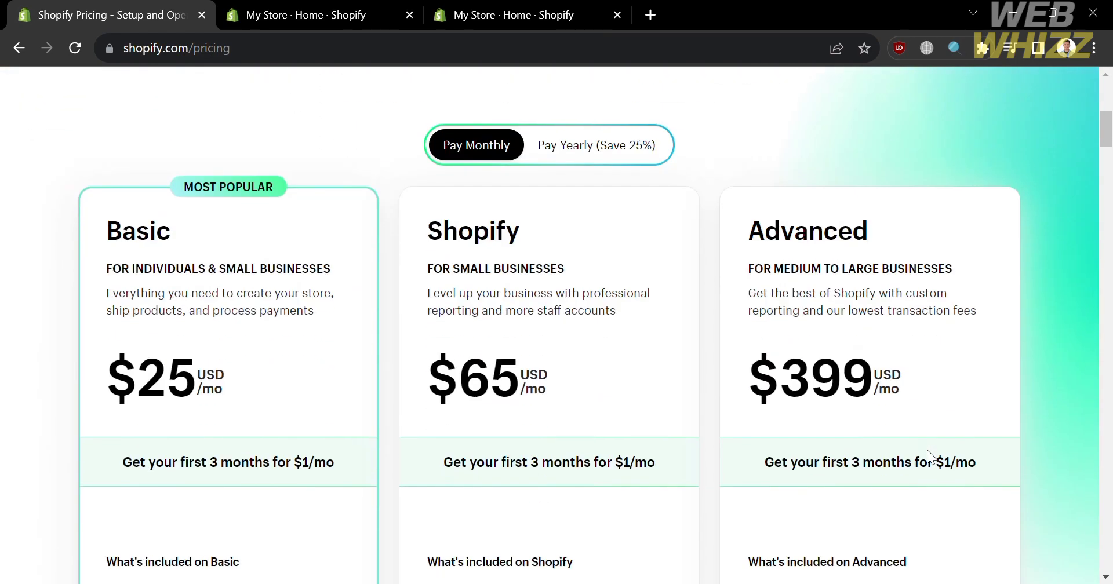
scroll(657, 378, "down", 7)
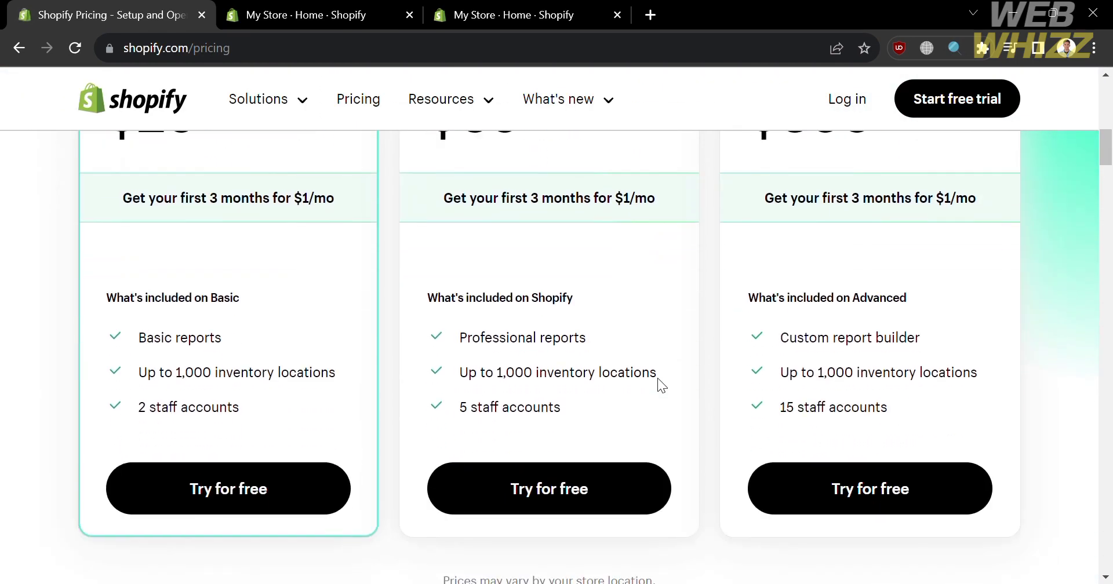
scroll(657, 377, "up", 2)
scroll(658, 378, "up", 6)
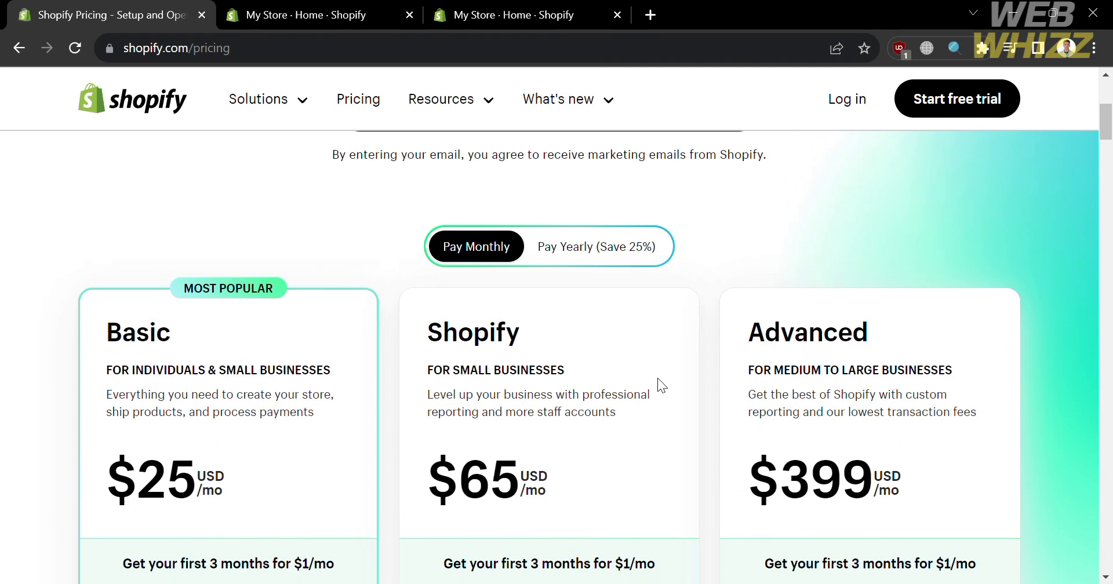
scroll(657, 378, "down", 4)
scroll(657, 377, "up", 2)
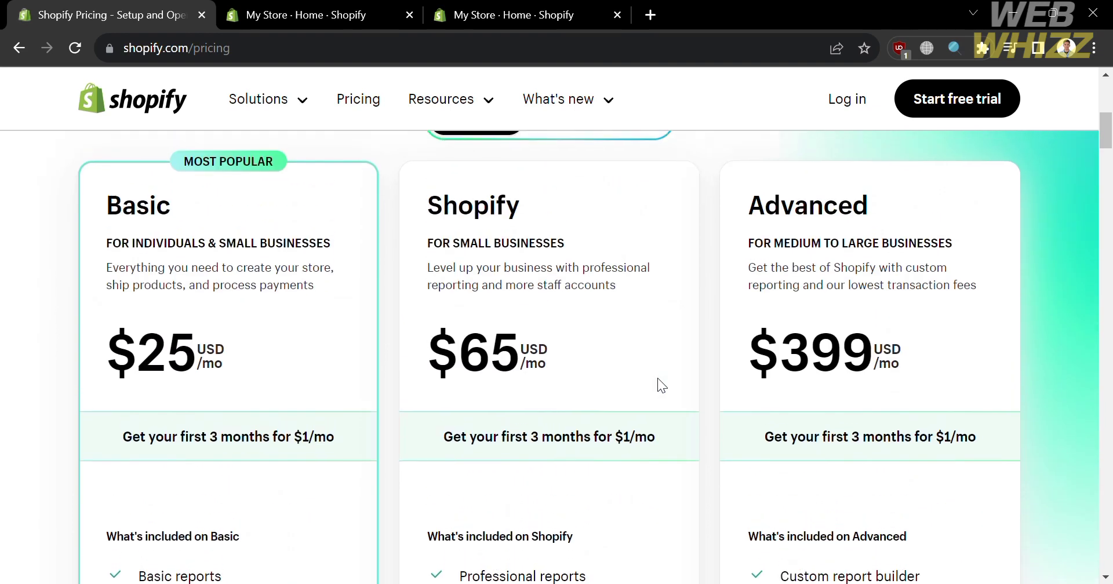
scroll(657, 377, "down", 3)
scroll(657, 378, "up", 4)
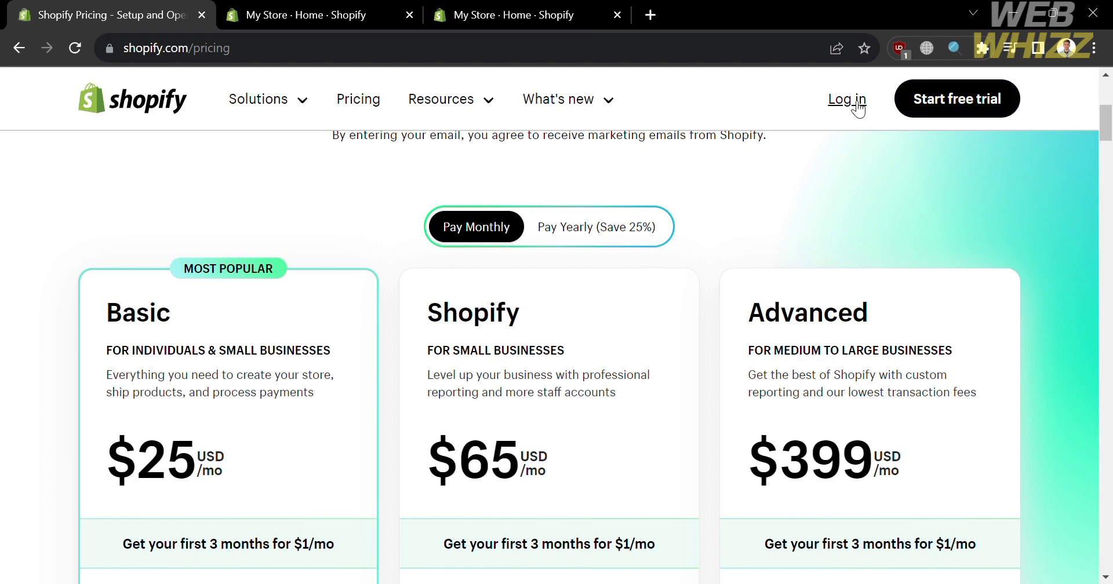
Step: Switch to the My Store admin and open Products, listing Polo, Unisex Classic Tee and V-Neck Tee
left_click(305, 8)
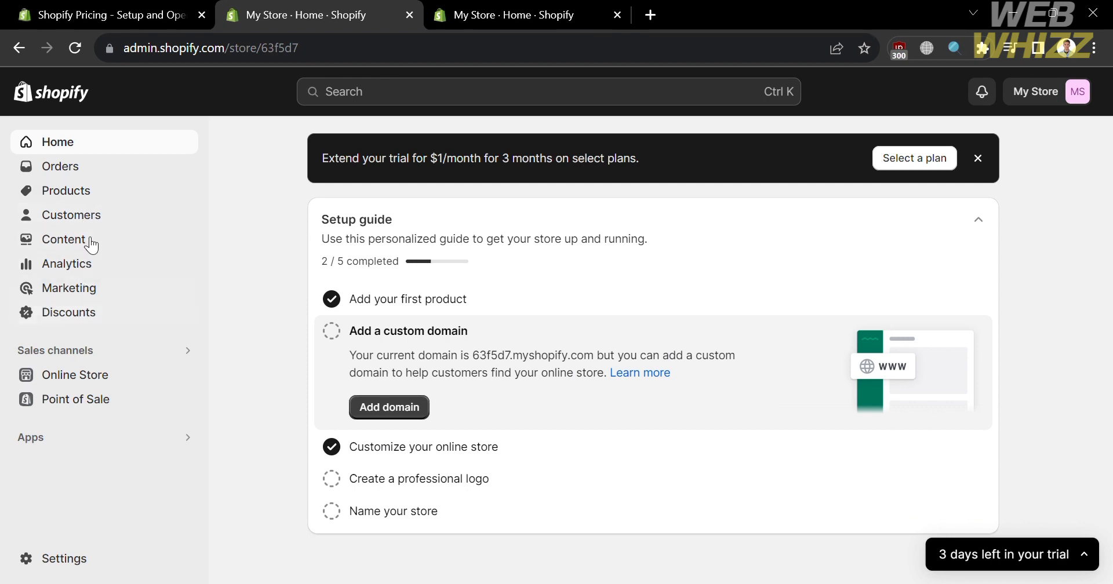
left_click(95, 190)
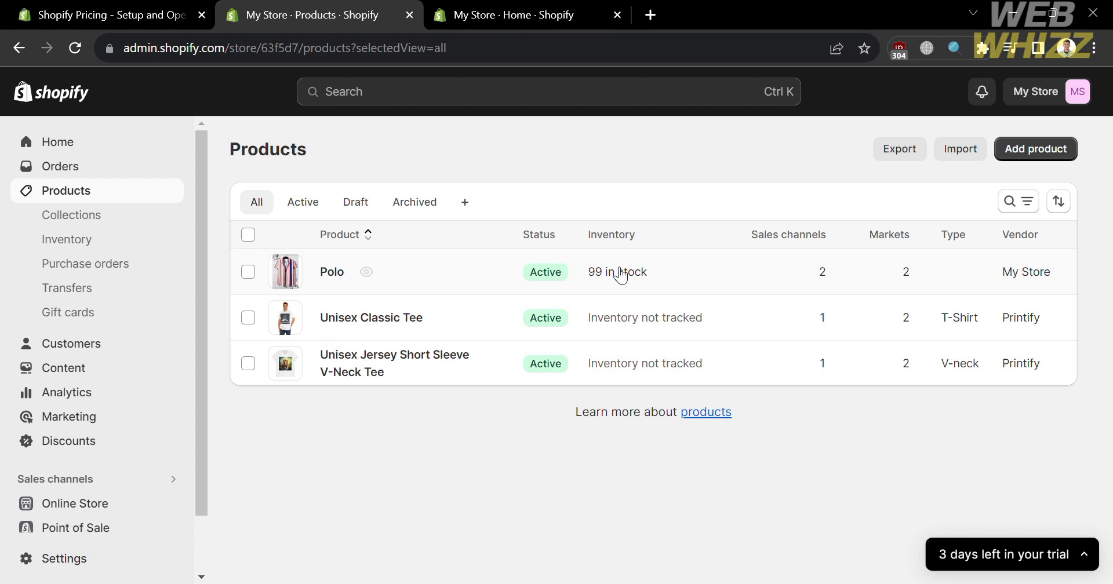
Step: Create a new product titled 'Sample Product' with the description 'Sample Description'
left_click(1035, 155)
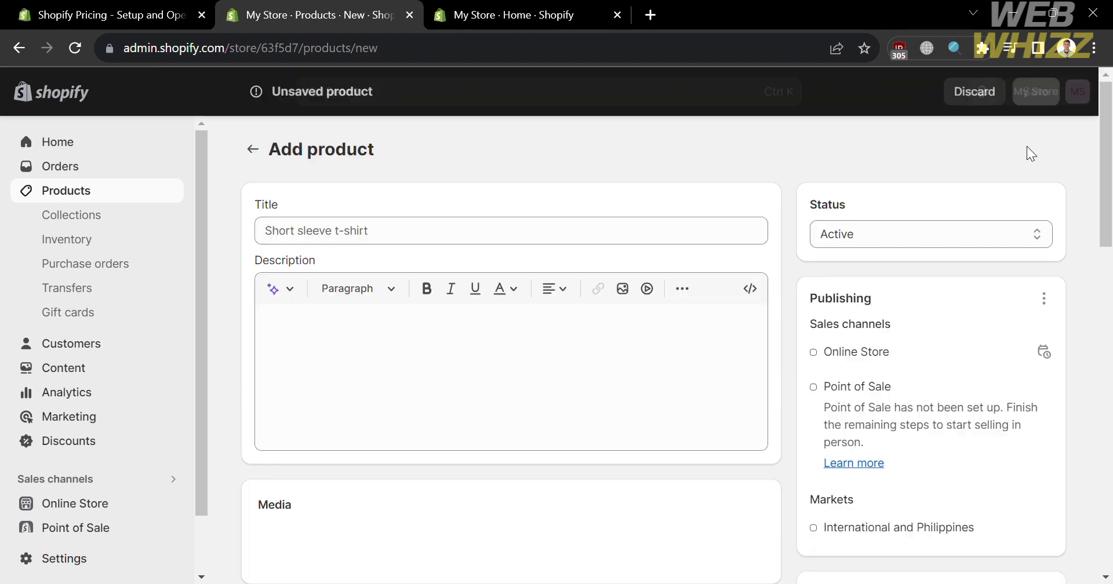
left_click(519, 239)
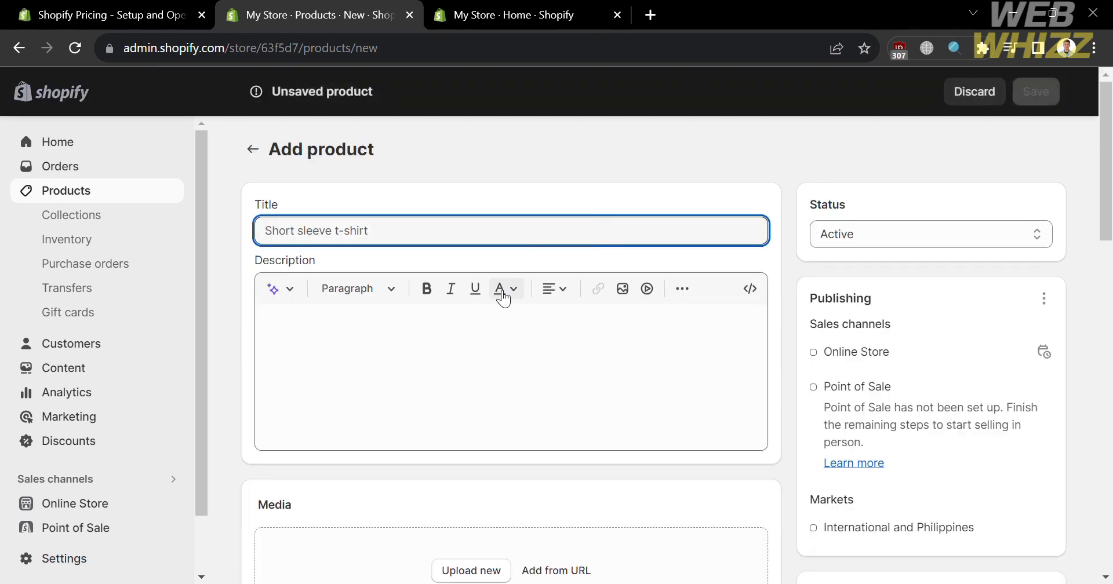
type("Sample Product")
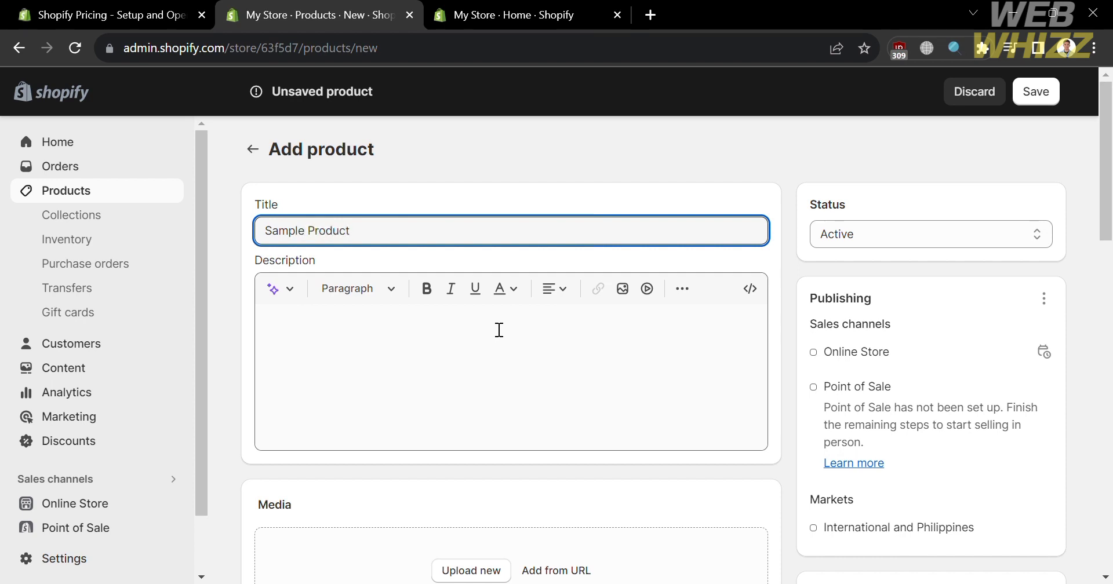
left_click(499, 330)
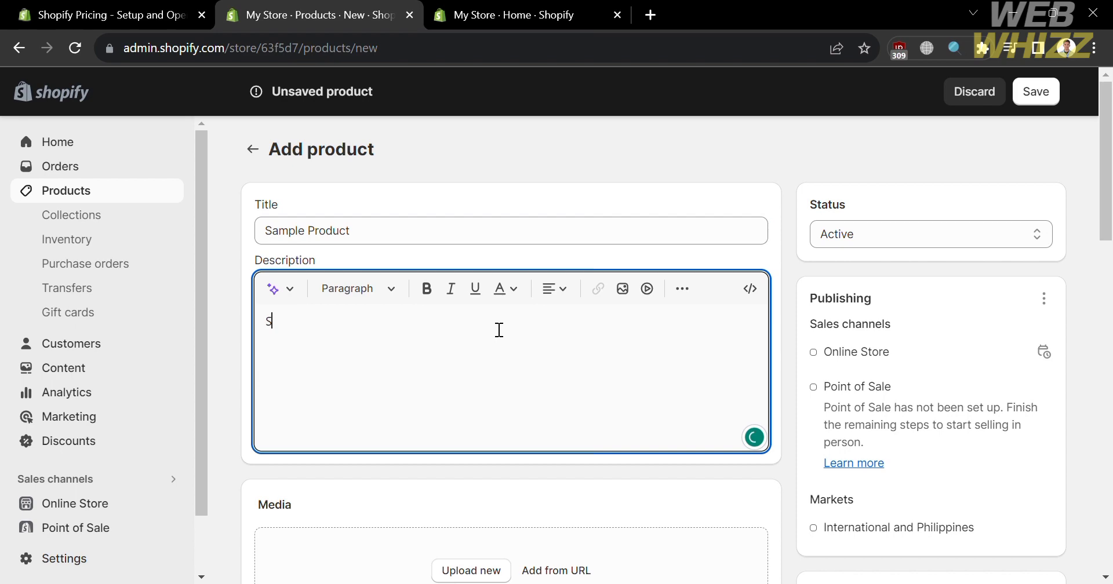
type("Sample Description")
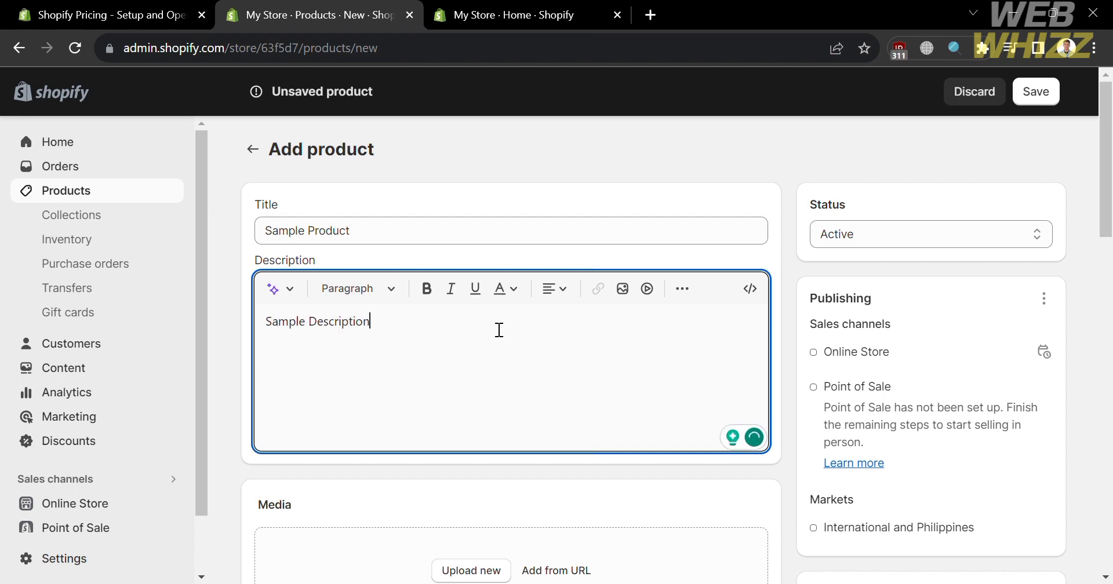
scroll(499, 330, "down", 3)
left_click(489, 370)
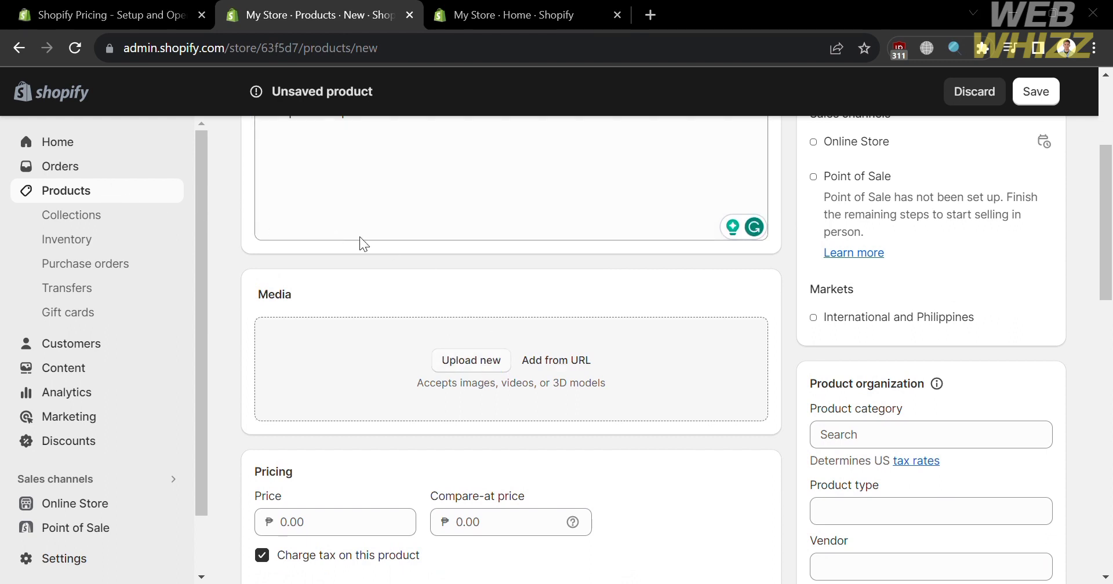
Step: Add the product photo and set price 5000, compare-at price 8000 and cost per item 500
scroll(370, 301, "down", 3)
left_click(387, 372)
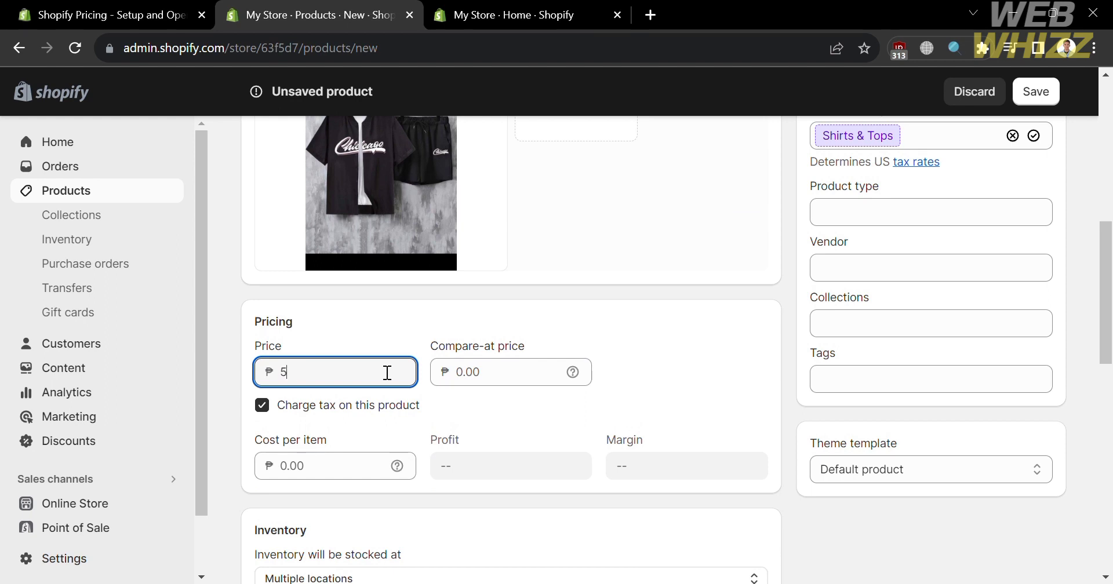
type("5000")
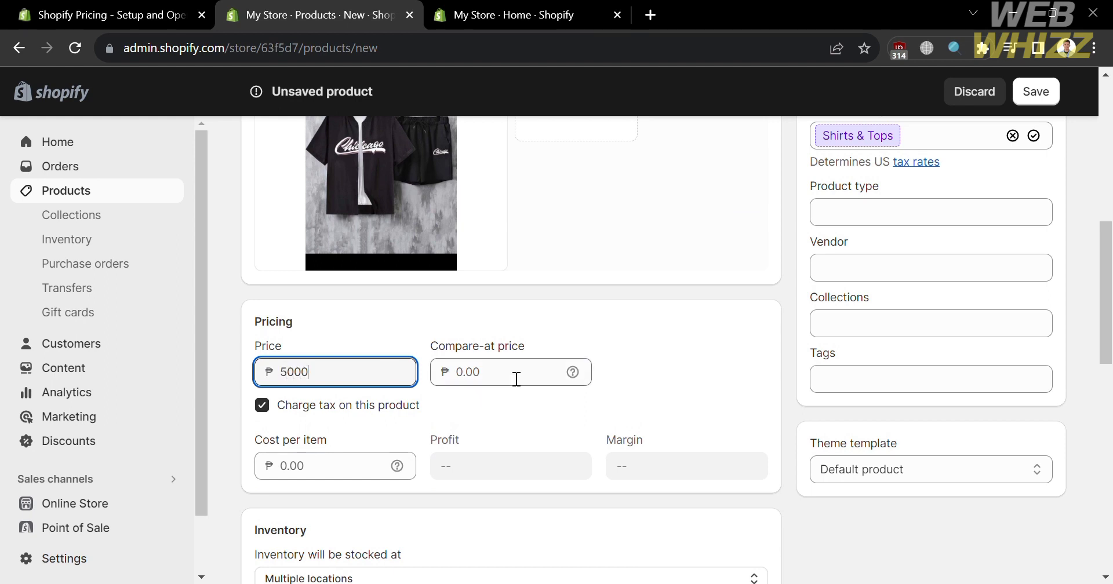
left_click(516, 379)
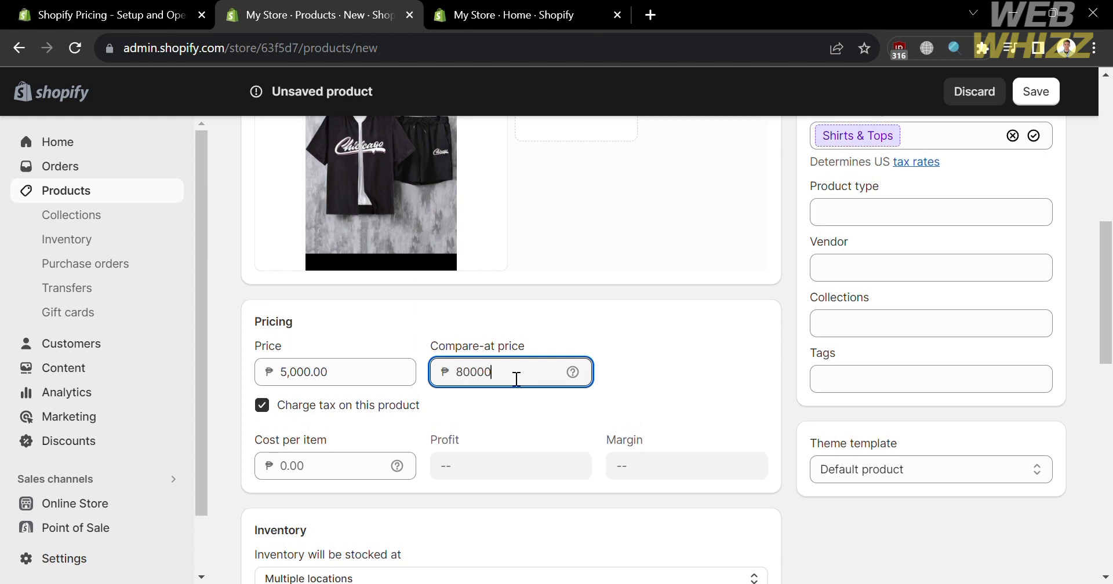
left_click(365, 466)
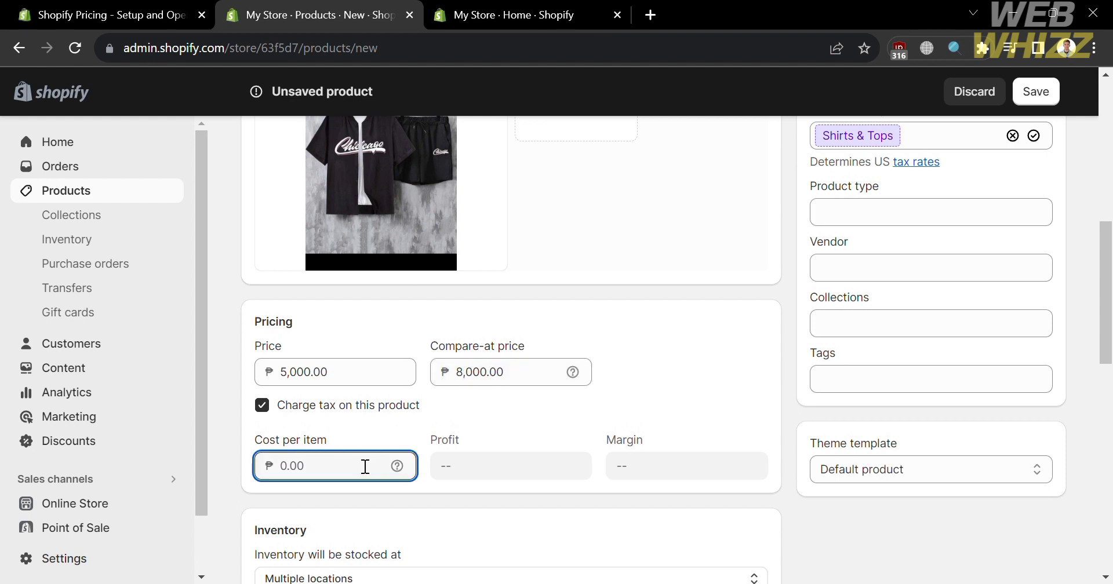
type("500")
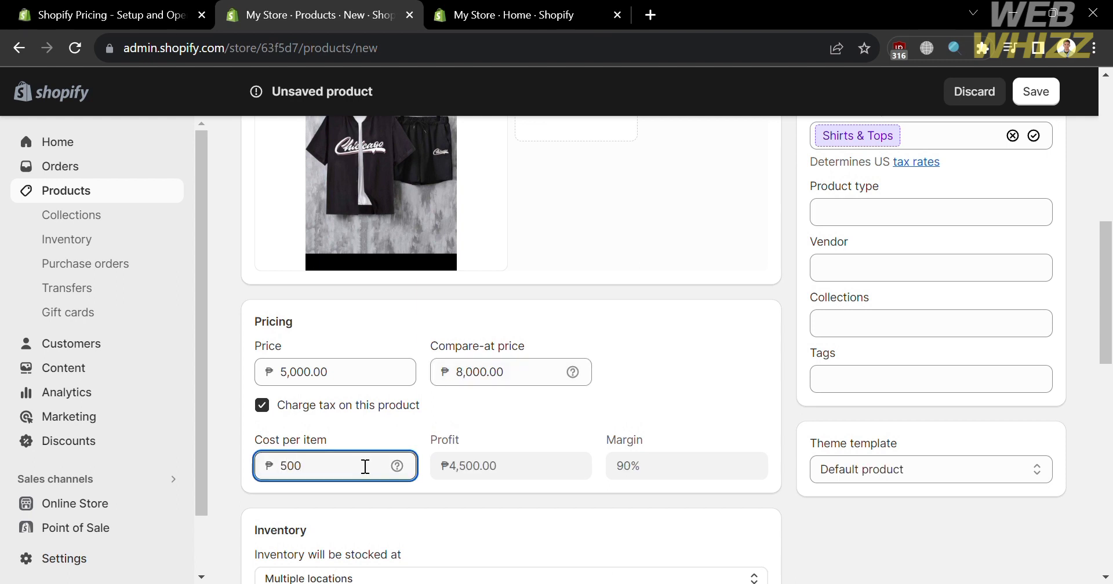
left_click(651, 513)
scroll(651, 514, "down", 5)
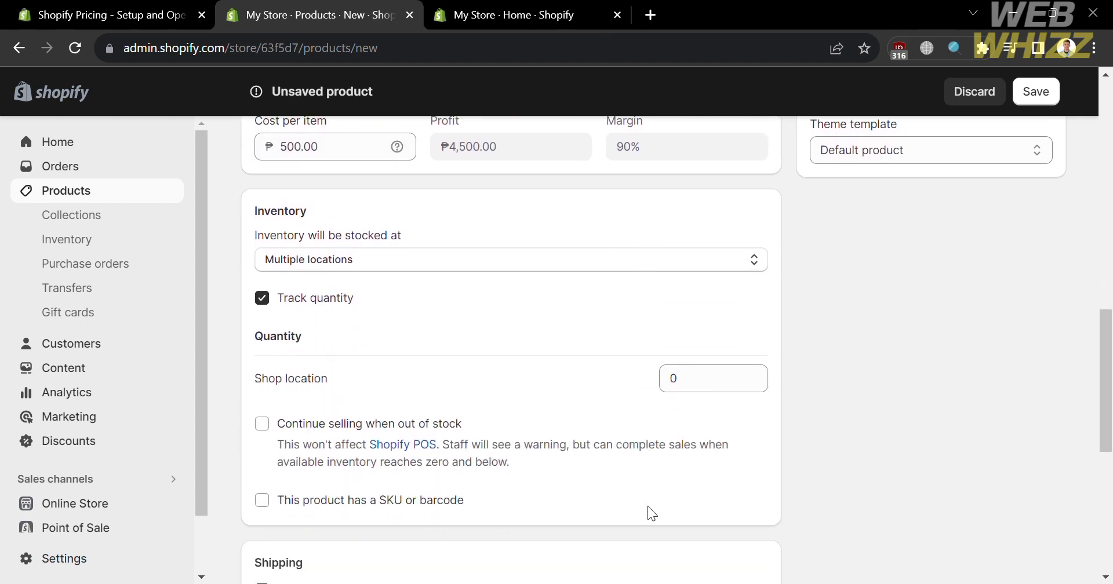
Step: Set Sample Product's shipping weight to 1 kg and save it
scroll(354, 443, "down", 7)
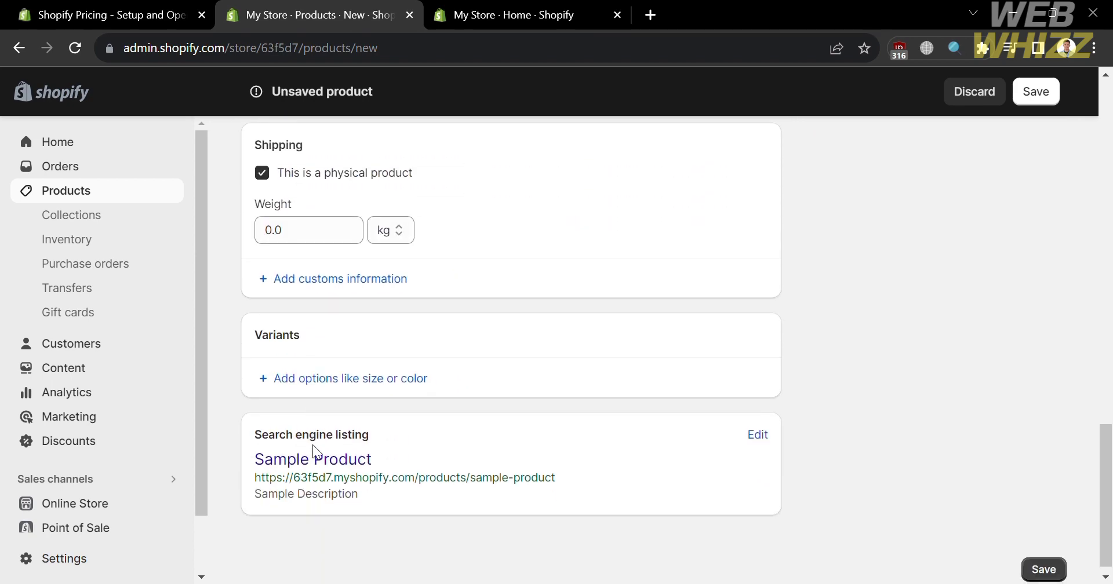
left_click(343, 231)
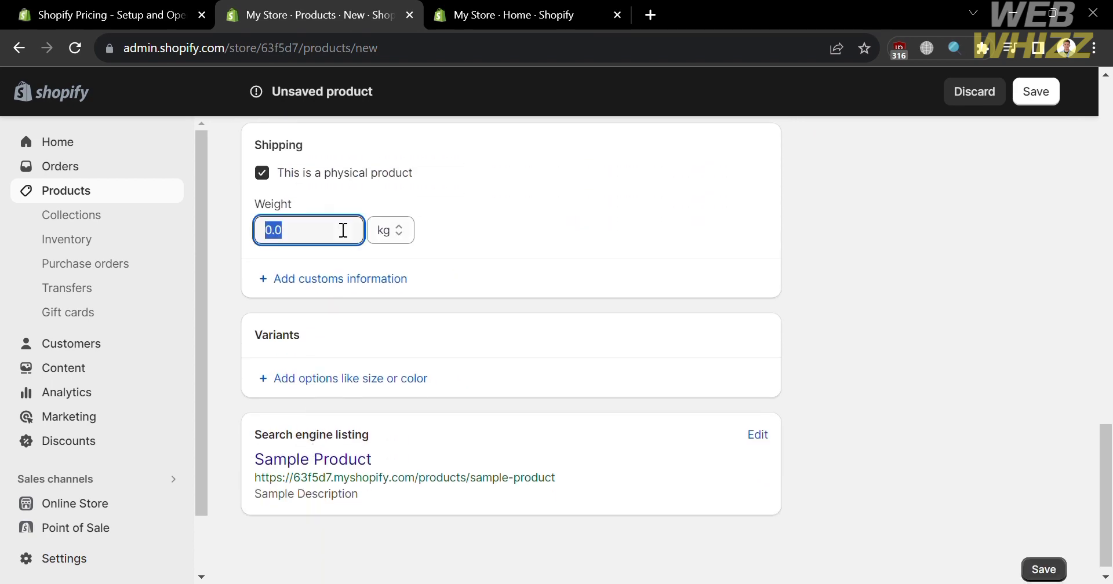
type("1")
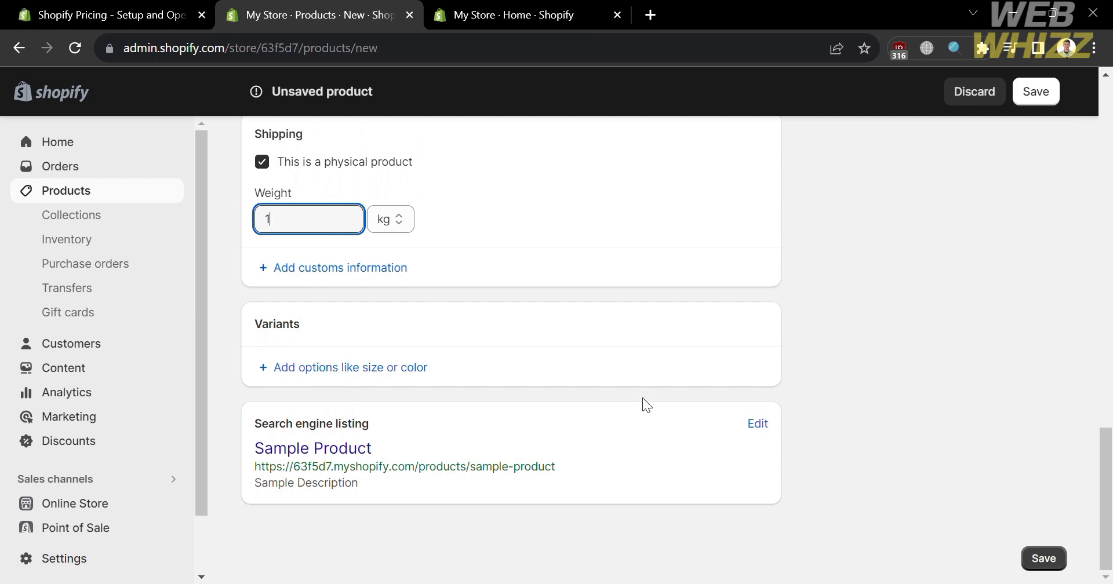
scroll(803, 460, "up", 20)
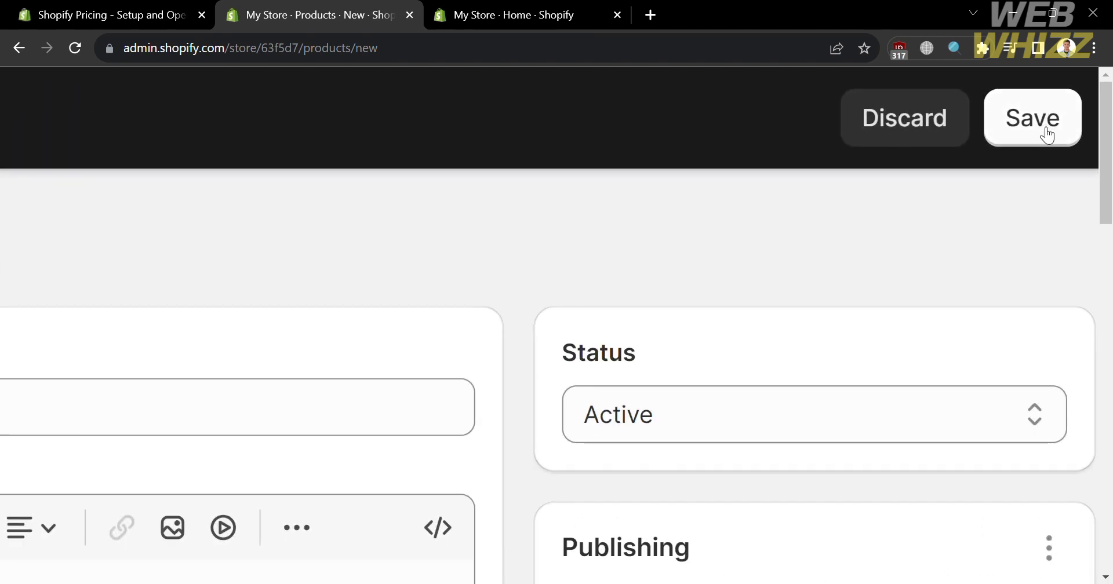
left_click(1037, 95)
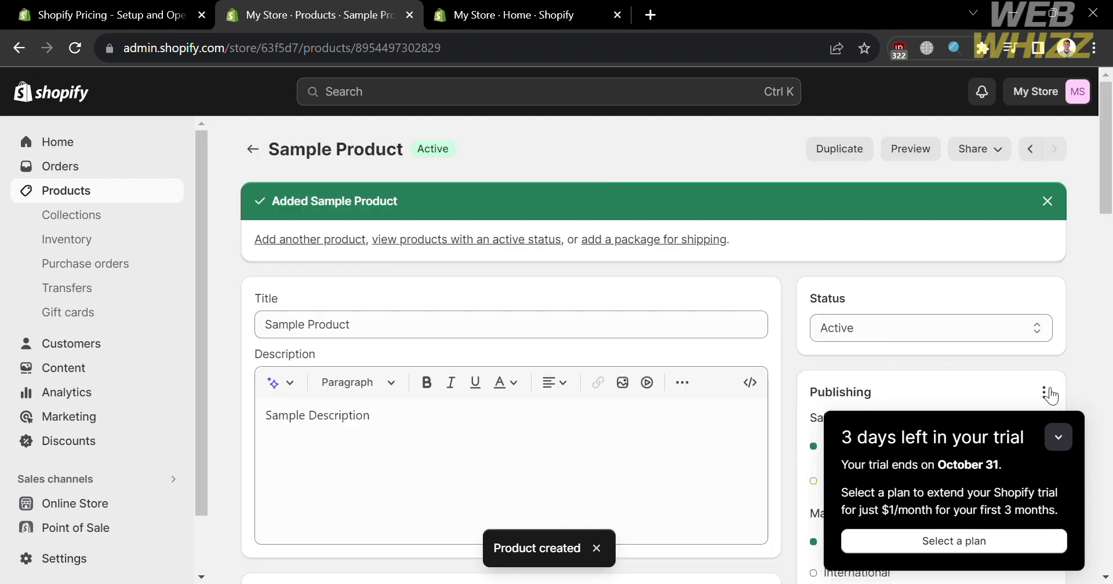
Step: Return to the Products list showing Sample Product and collapse the trial reminder
left_click(254, 153)
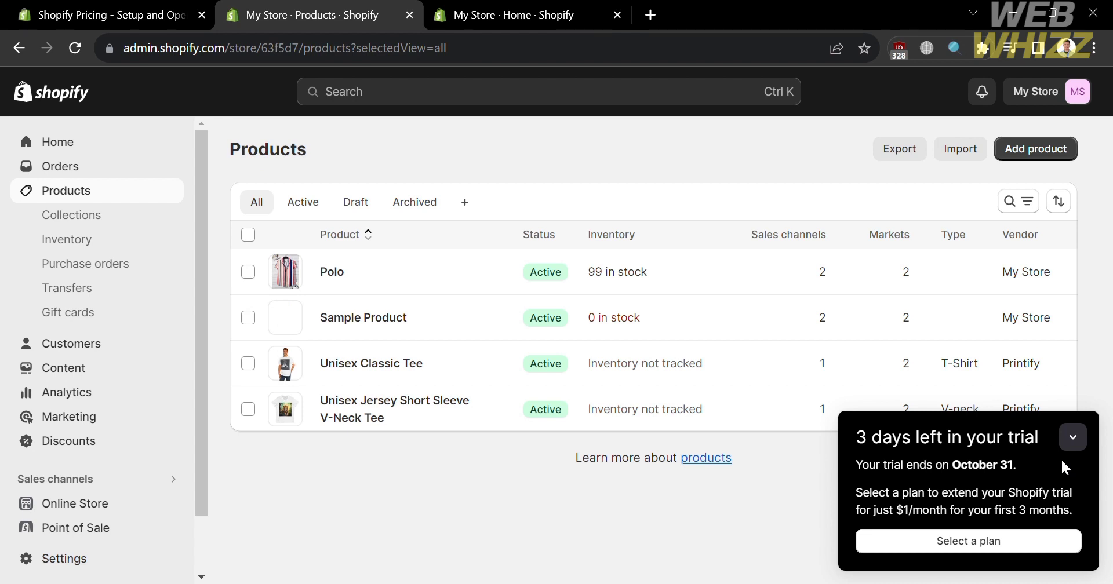
left_click(1072, 437)
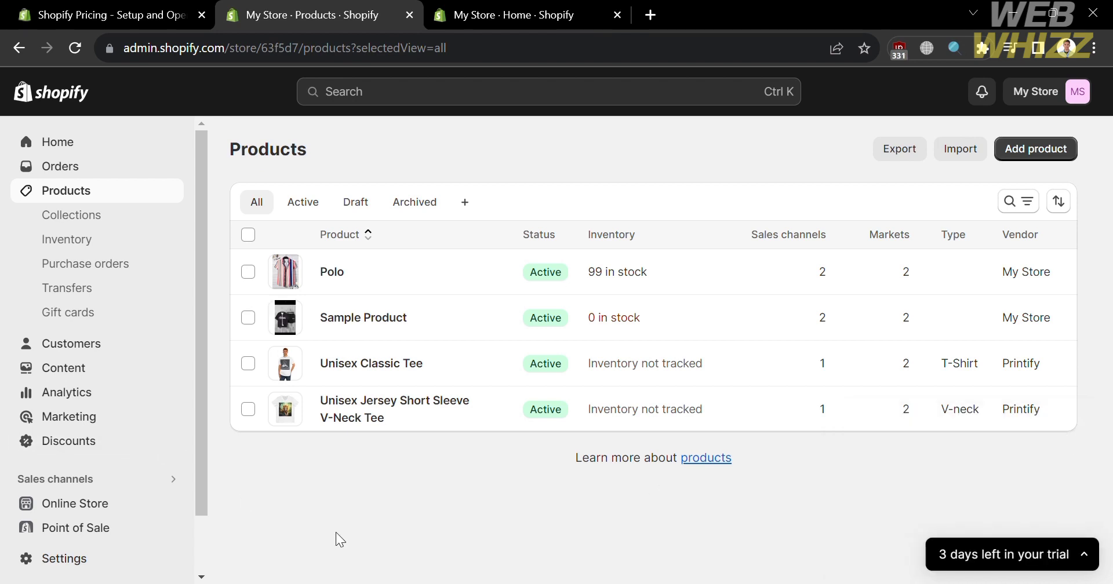
scroll(111, 519, "down", 2)
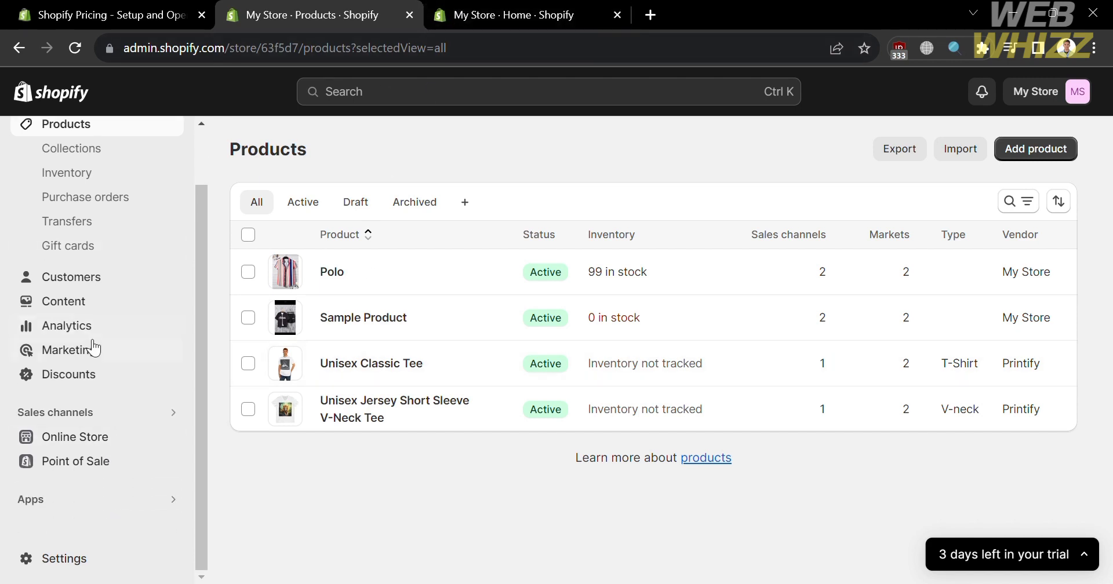
left_click(167, 438)
Step: View the Polo product page on the live storefront, then switch back to the admin home
scroll(168, 443, "down", 5)
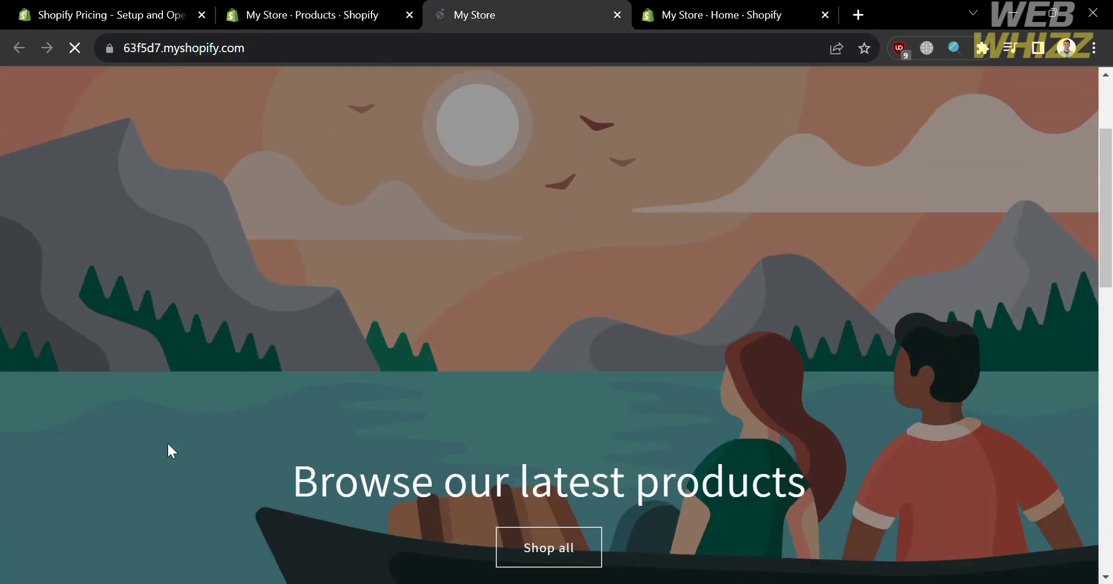
scroll(177, 452, "down", 5)
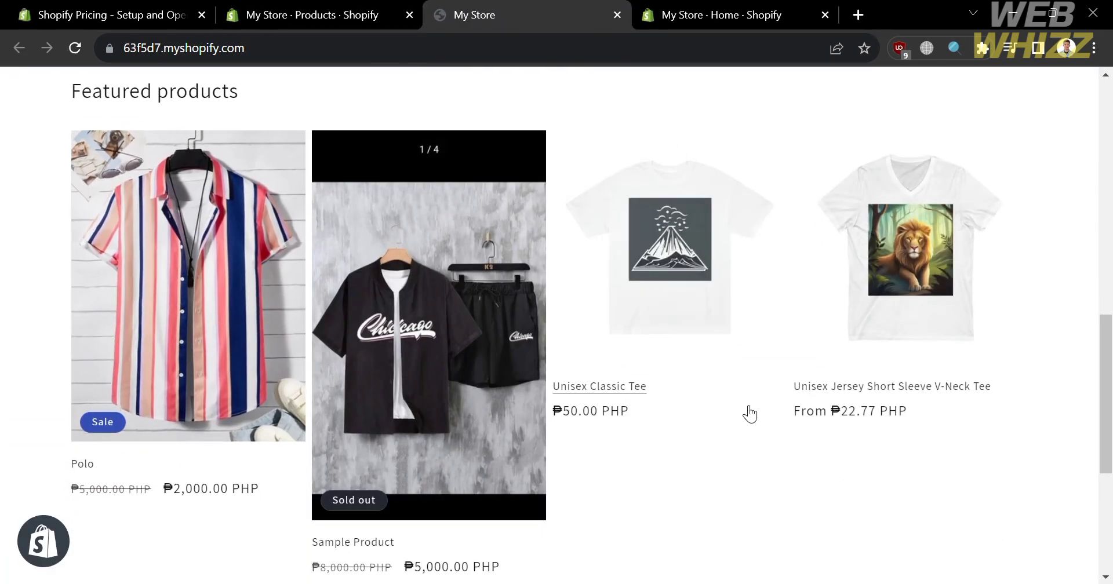
left_click(132, 323)
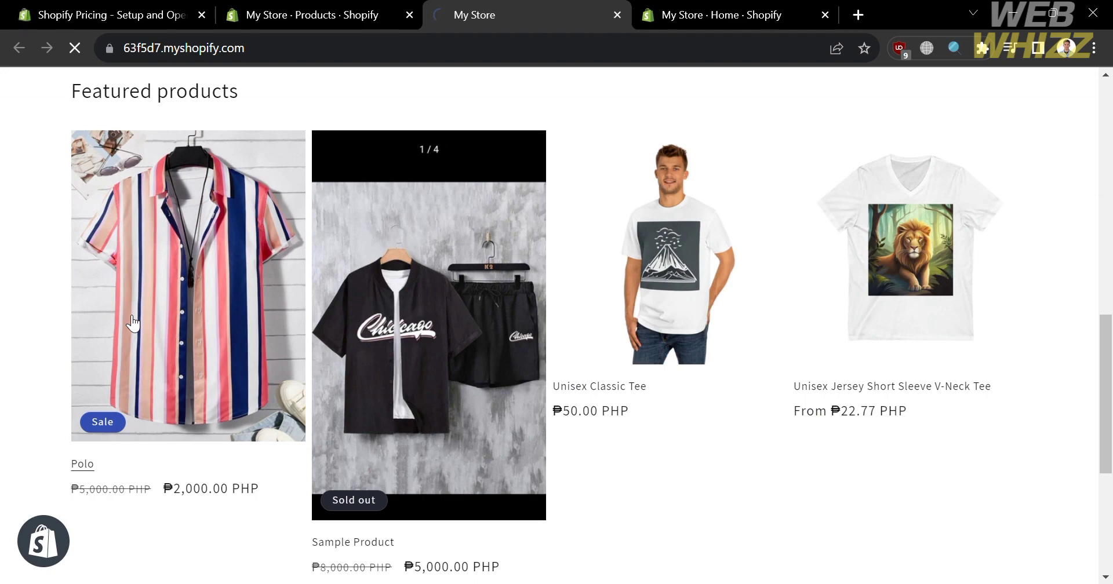
scroll(515, 442, "down", 6)
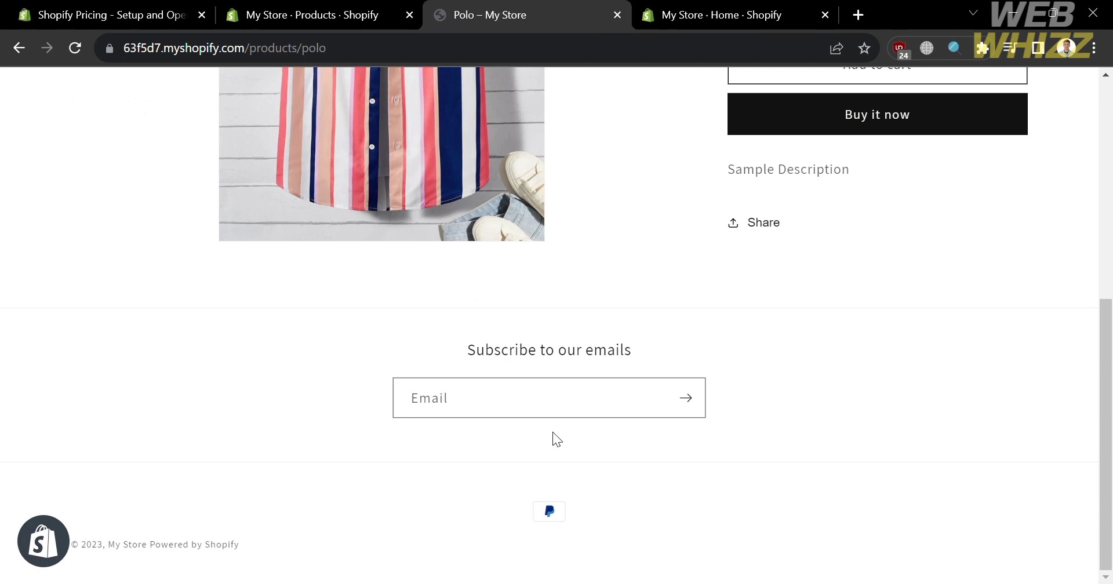
scroll(874, 432, "up", 6)
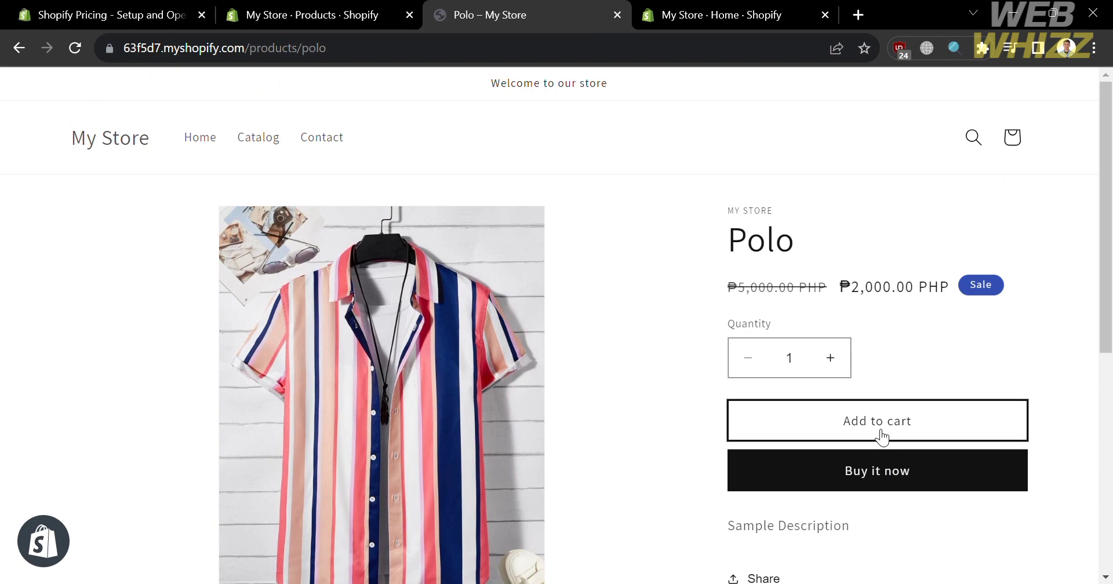
left_click(376, 7)
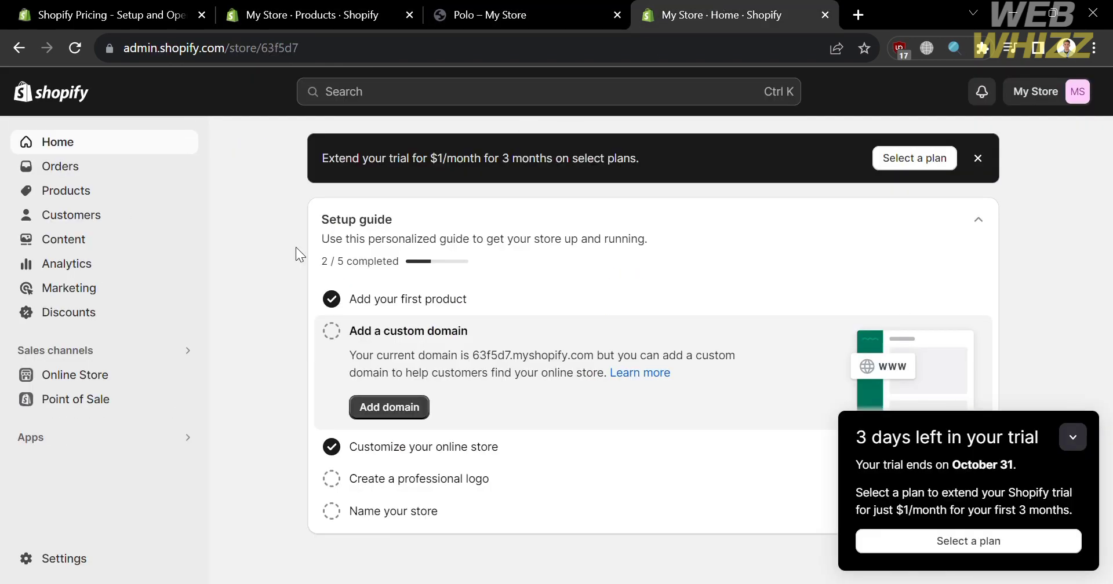
Step: Start installing Judge.me Product Reviews from the All recommended apps list
left_click(55, 439)
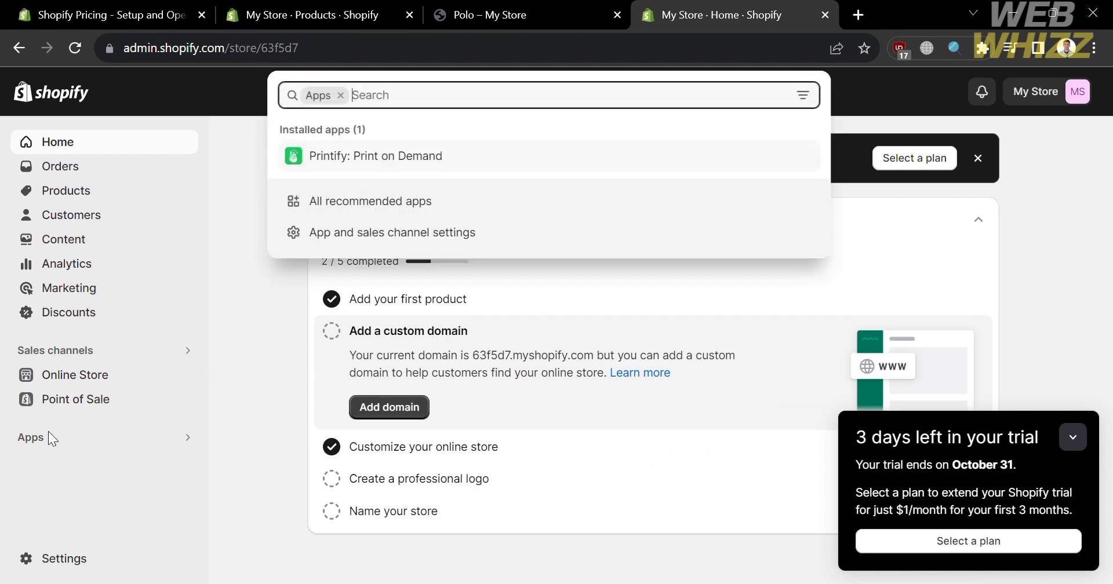
left_click(426, 205)
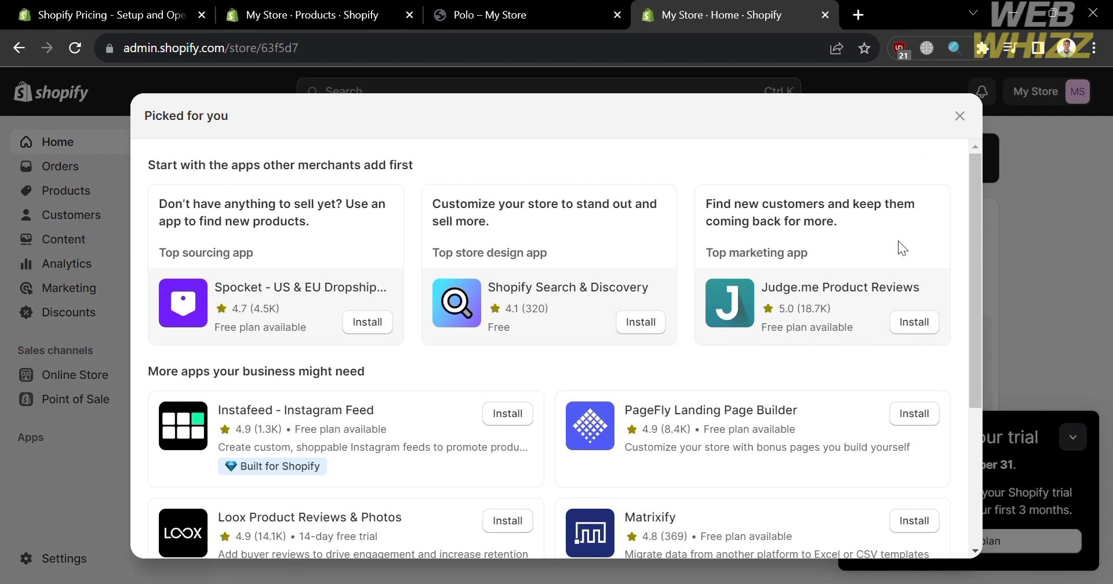
left_click(927, 325)
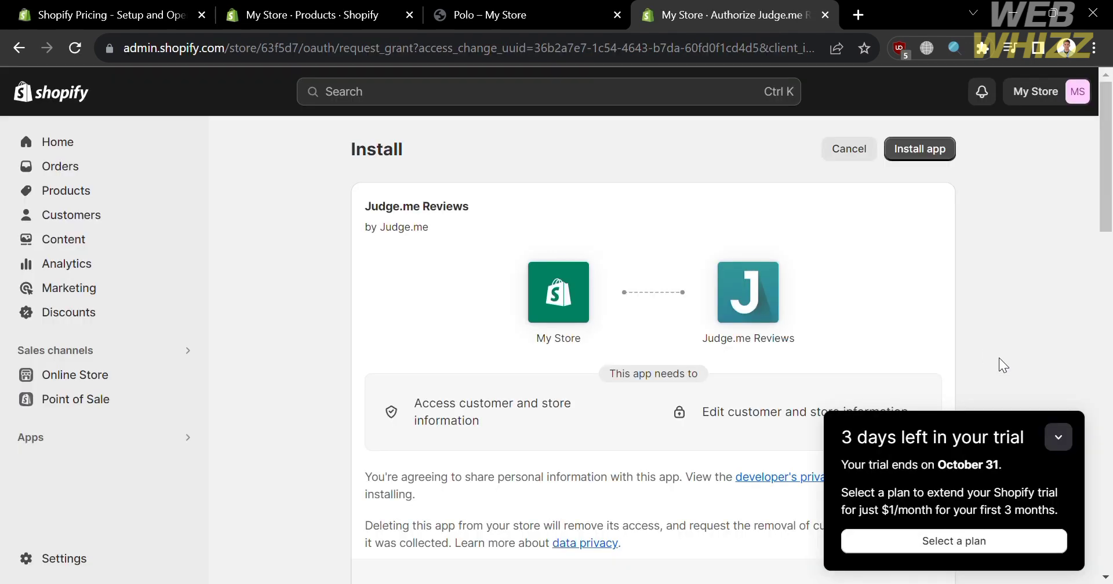
Step: Collapse the trial reminder, approve the Judge.me Reviews installation, and scroll to Start setup
left_click(1066, 434)
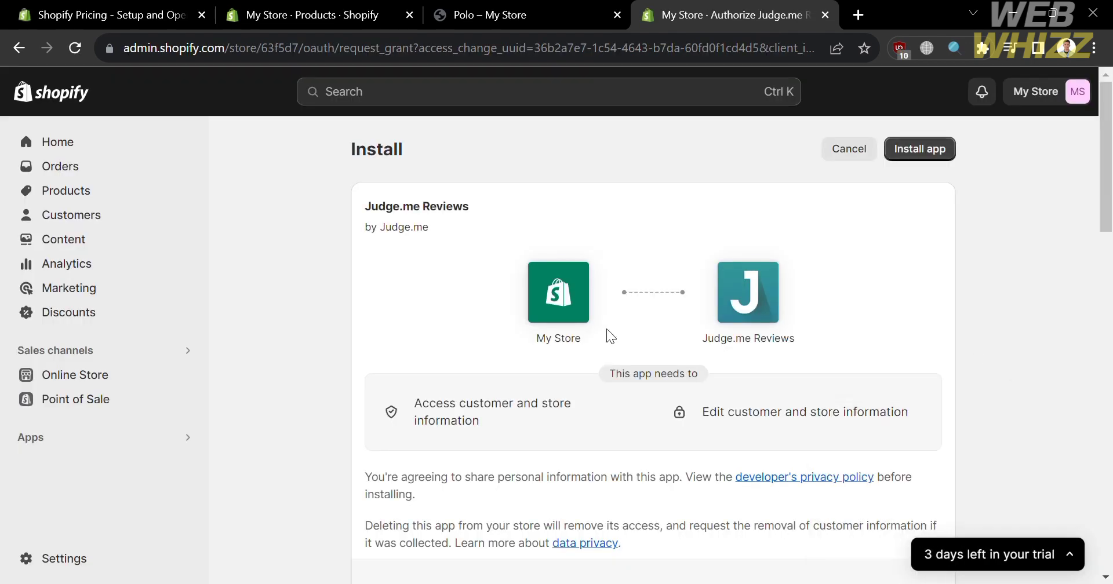
left_click(917, 154)
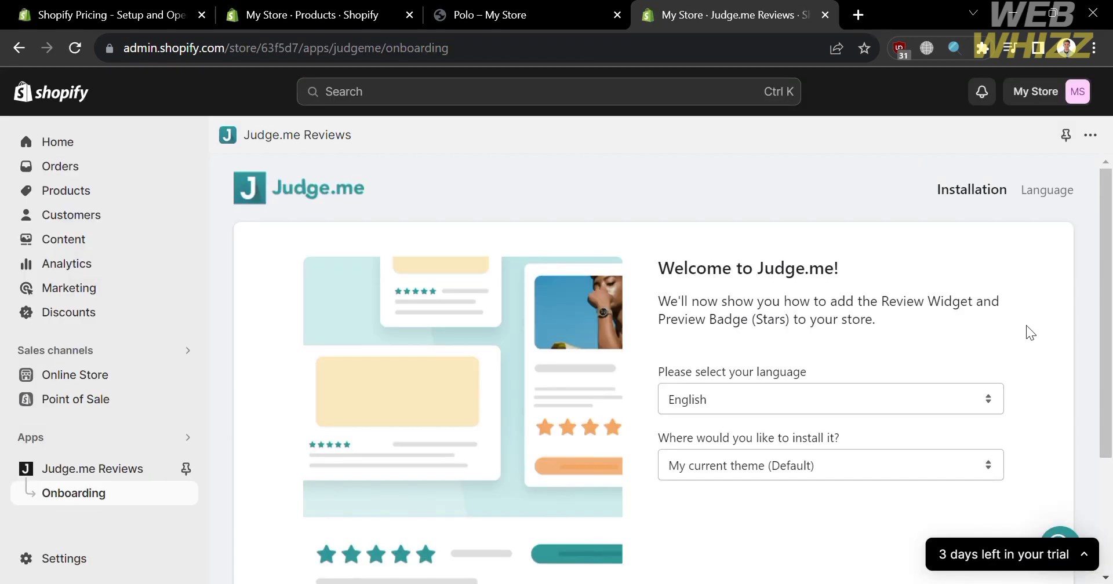
scroll(1026, 325, "down", 3)
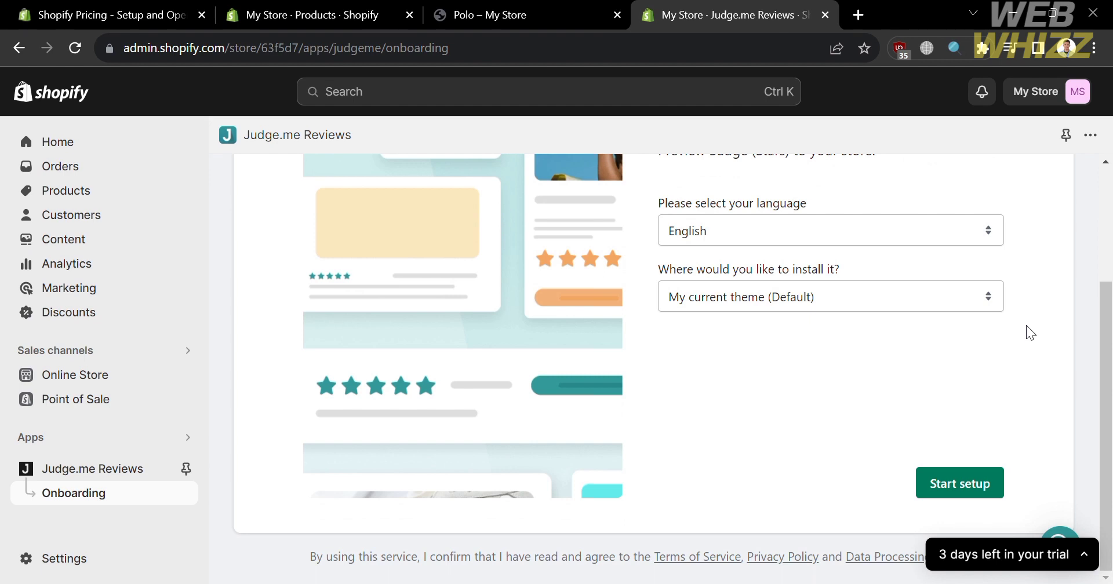
Step: Start Judge.me setup and enable its app embed in the Dawn theme editor
left_click(962, 482)
scroll(755, 408, "up", 3)
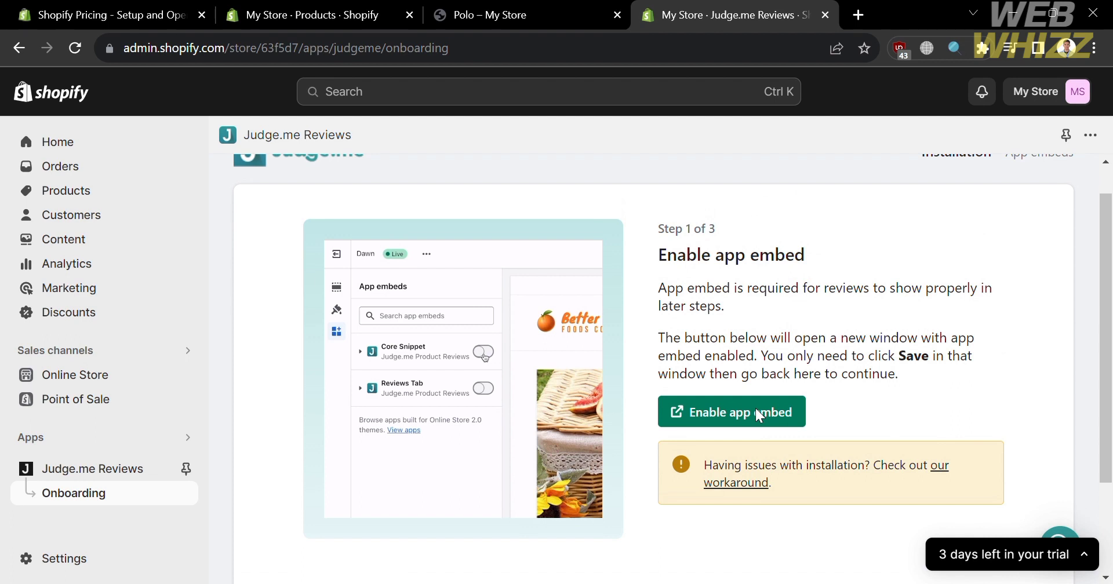
left_click(756, 410)
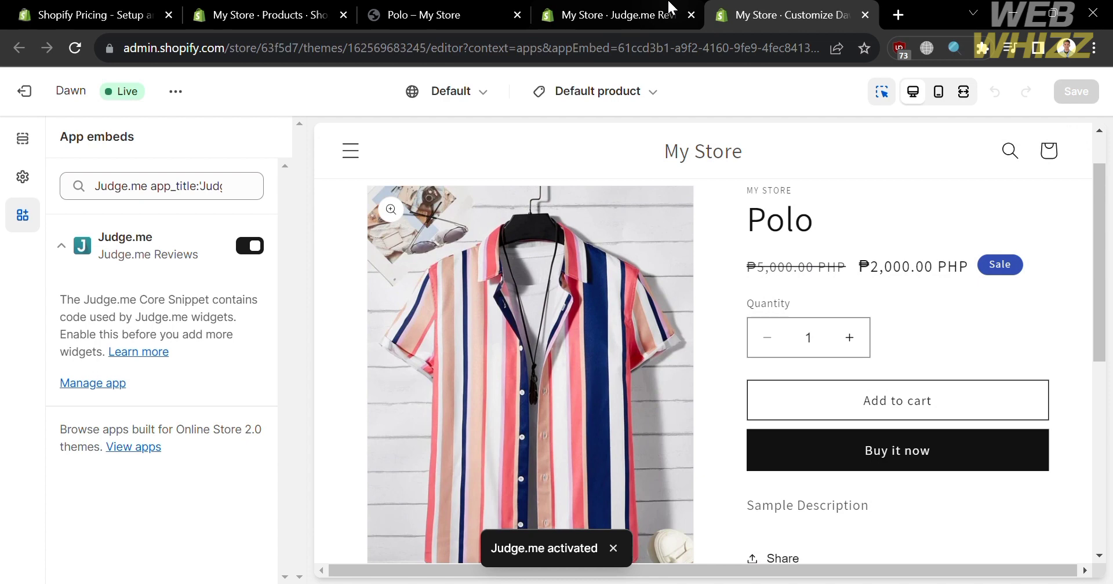
left_click(671, 8)
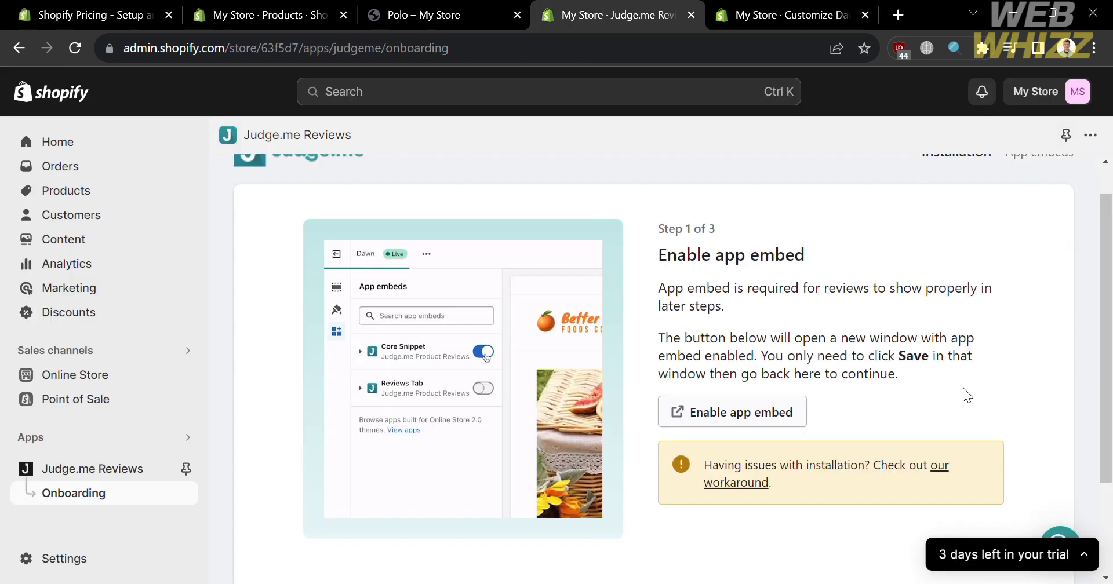
Step: Advance the Judge.me onboarding and start installing the Review Widget in the theme
scroll(962, 388, "down", 2)
left_click(976, 523)
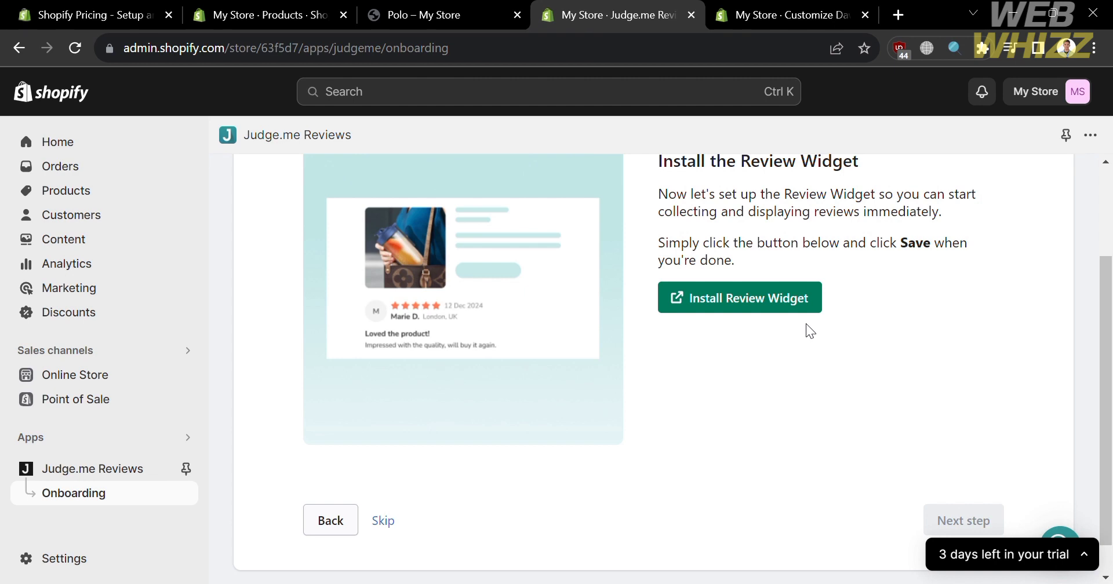
scroll(806, 323, "up", 2)
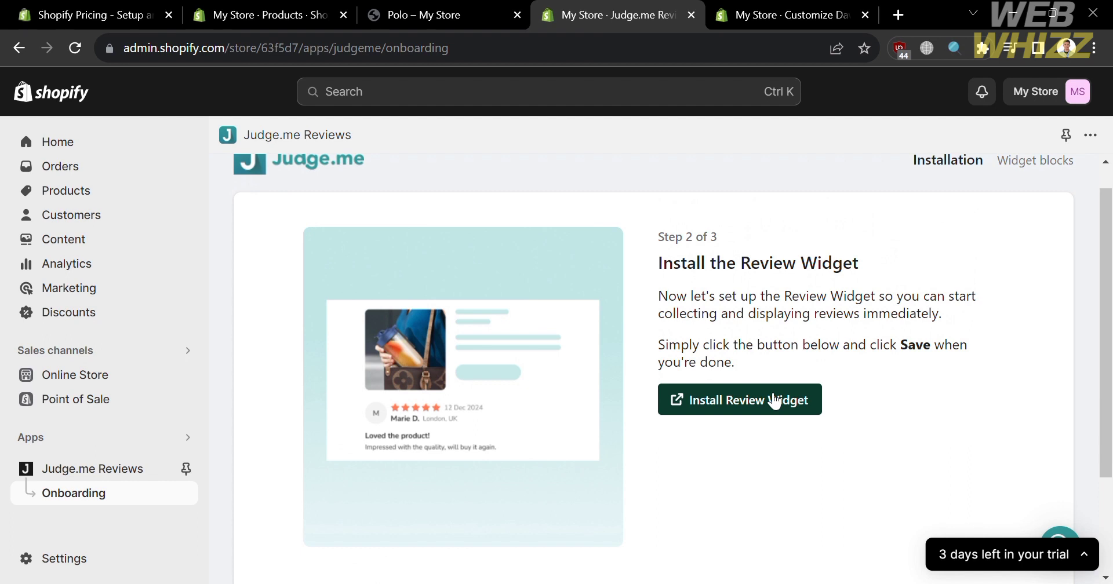
left_click(774, 399)
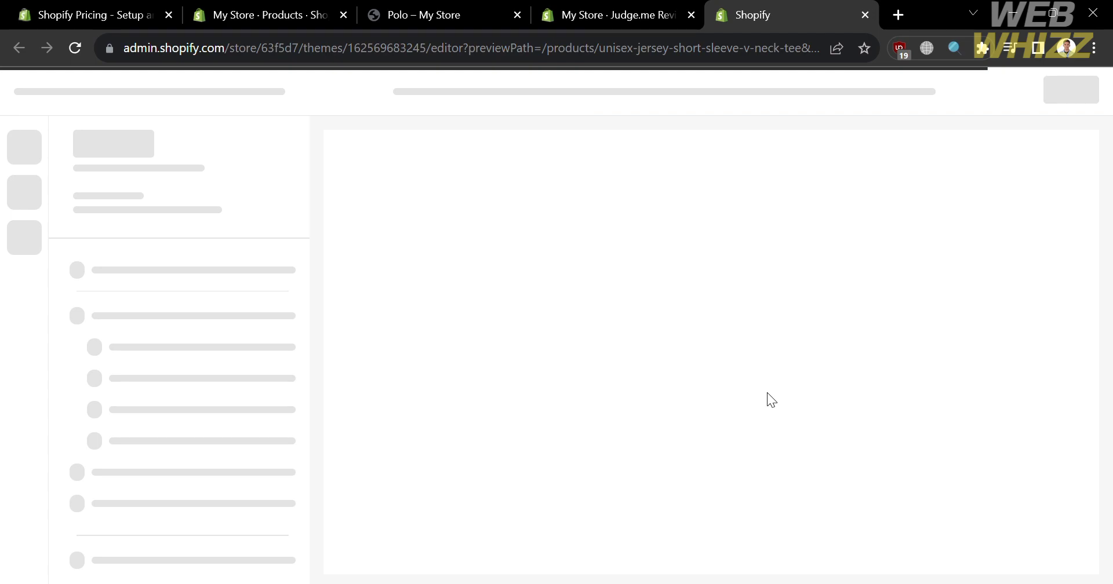
Step: Back in Judge.me, skip the missing Review Widget step and check the loading theme editor
key("ctrl+shift+Tab")
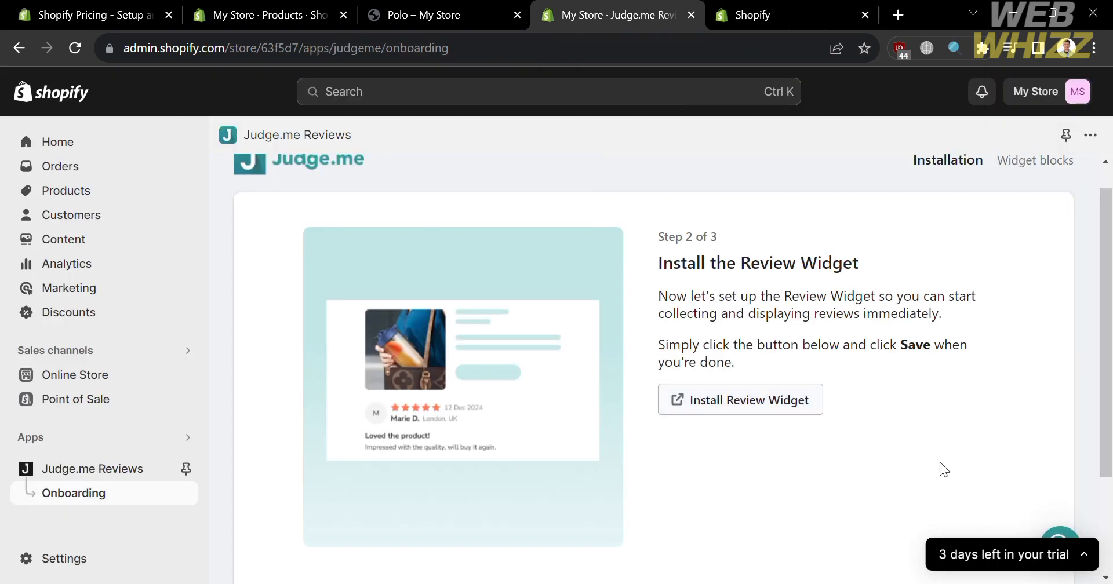
scroll(940, 461, "down", 3)
left_click(955, 497)
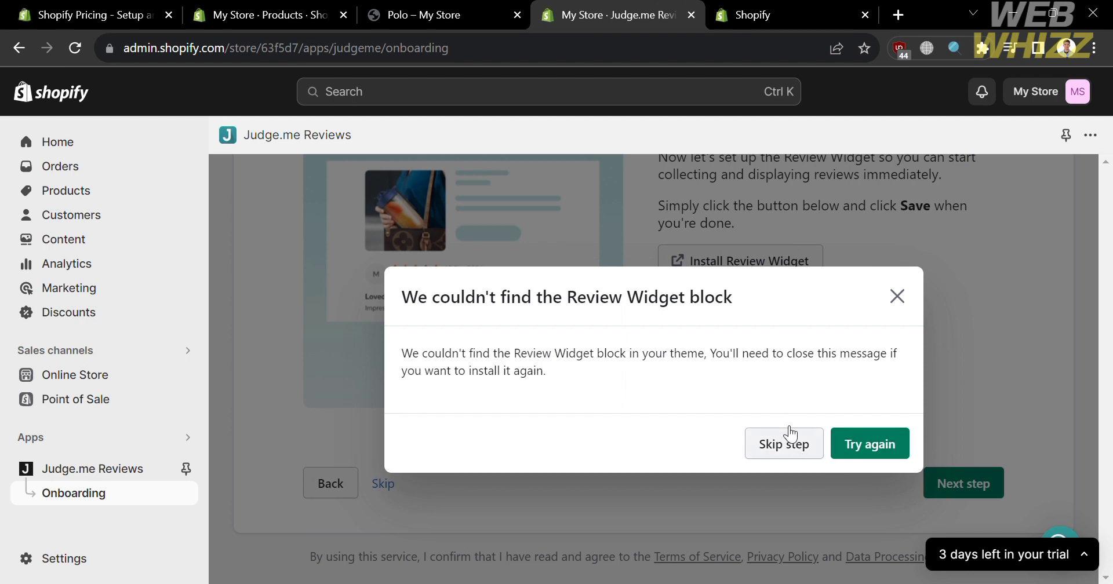
left_click(801, 6)
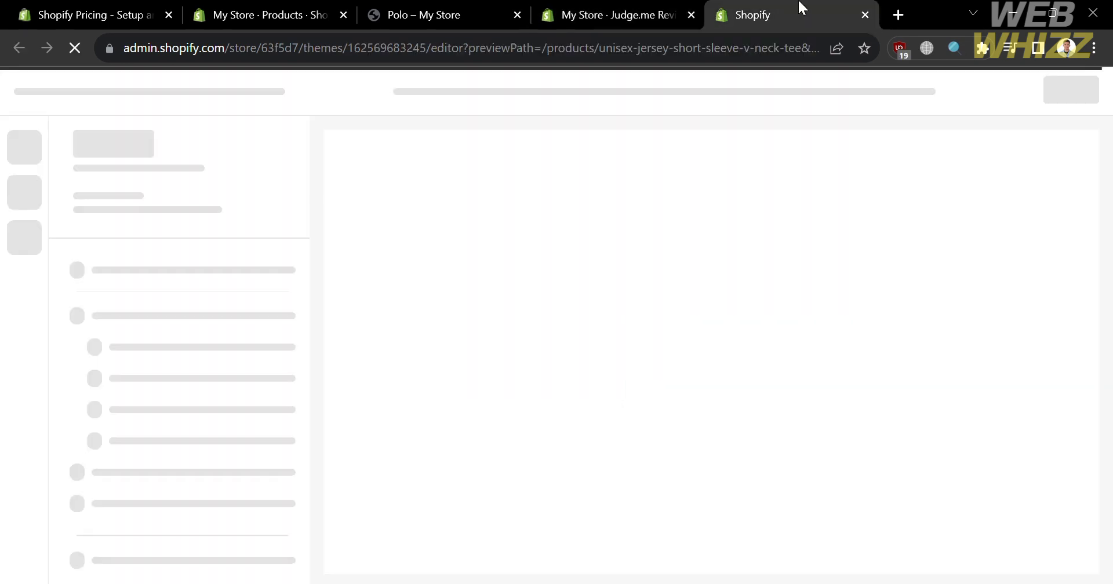
left_click(641, 8)
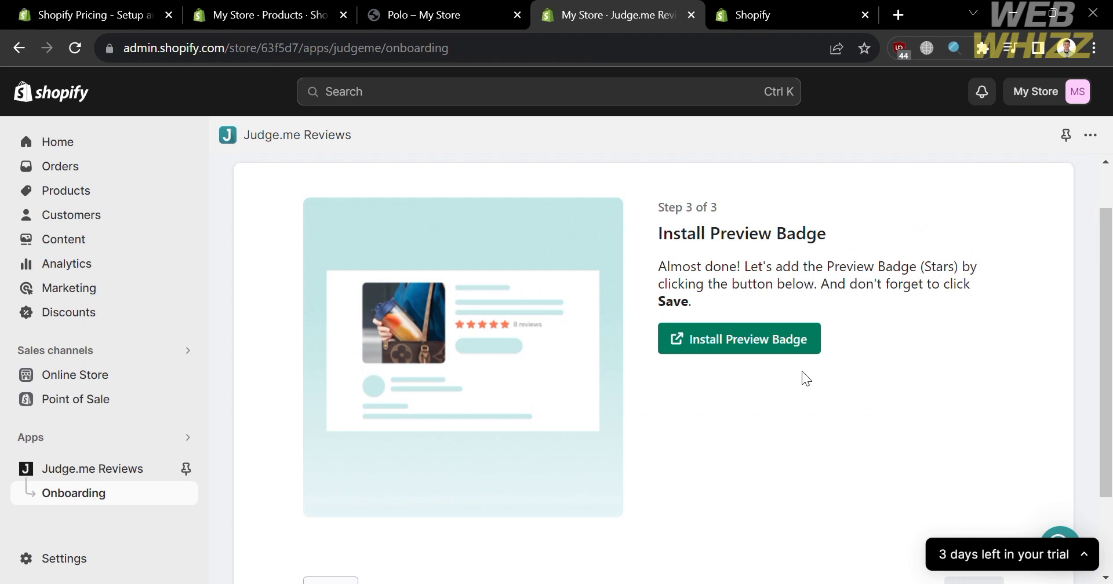
Step: Add the Preview Badge (Stars) block to the V-neck tee product template and dismiss the tip
left_click(779, 344)
scroll(659, 384, "down", 5)
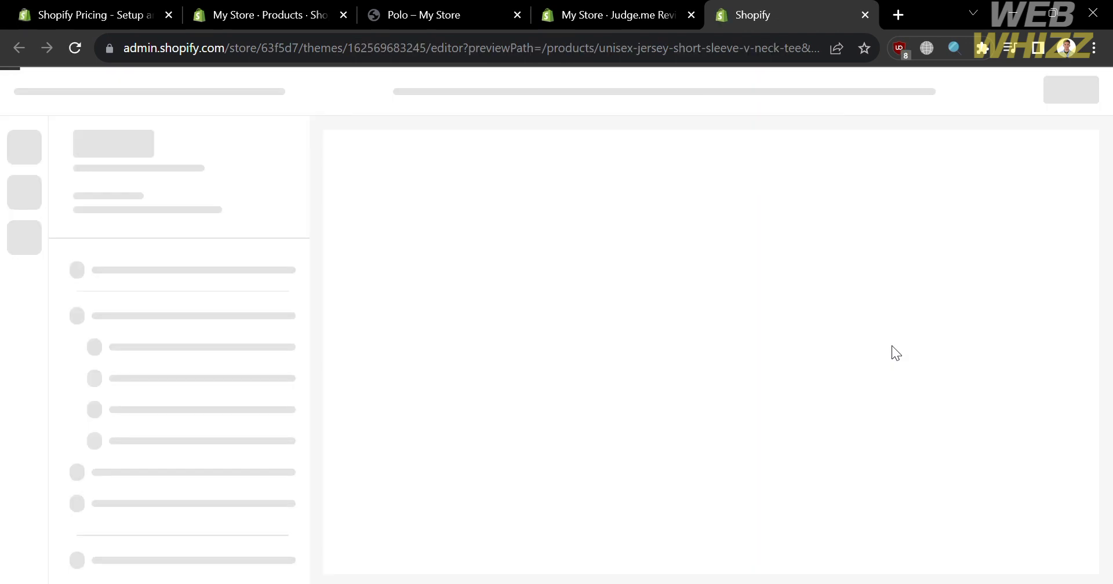
left_click(652, 12)
left_click(783, 8)
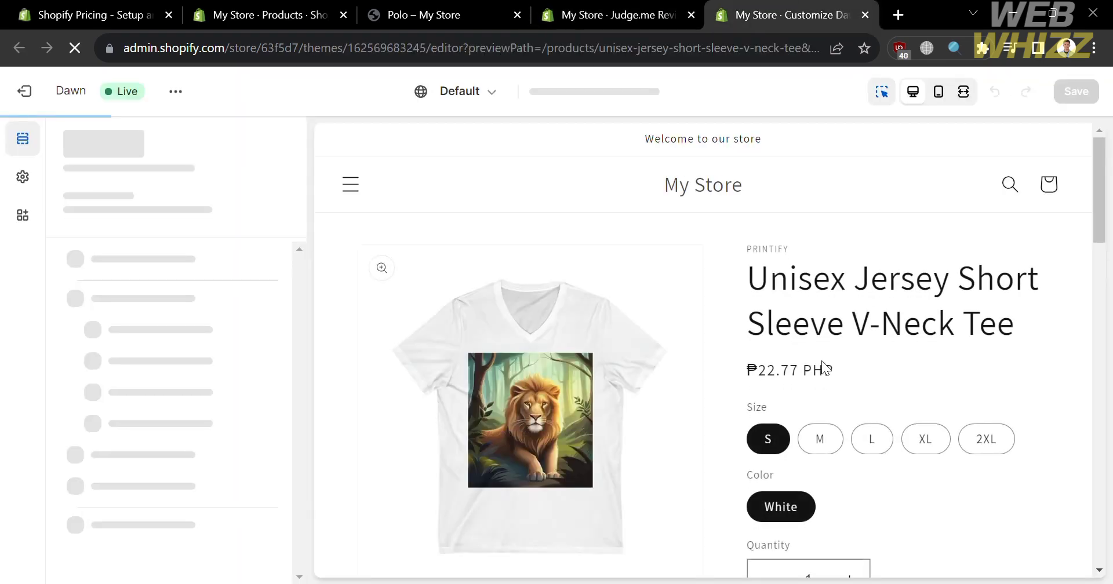
scroll(821, 361, "down", 10)
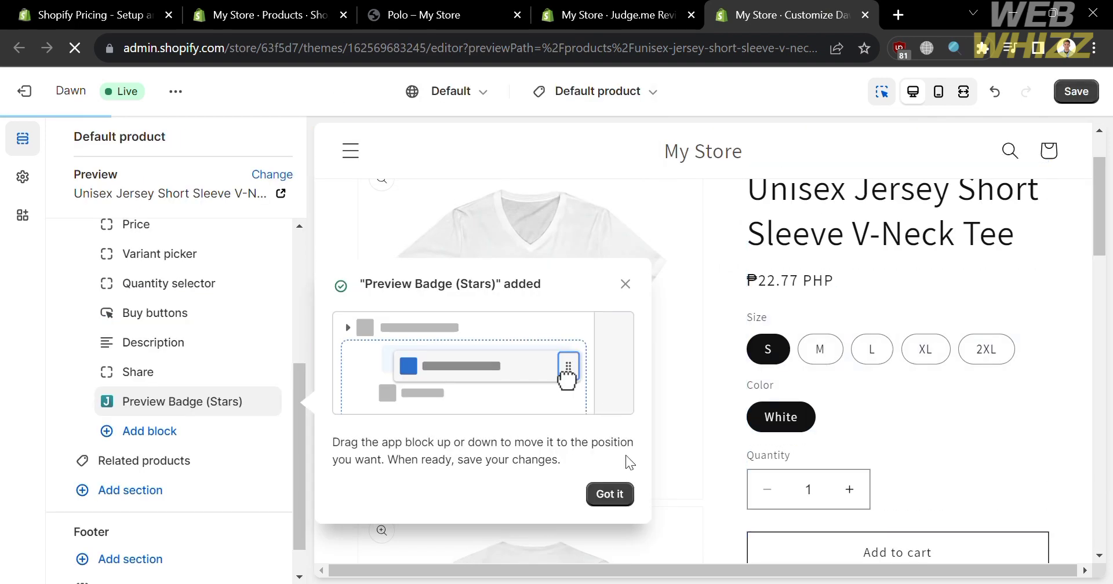
left_click(621, 494)
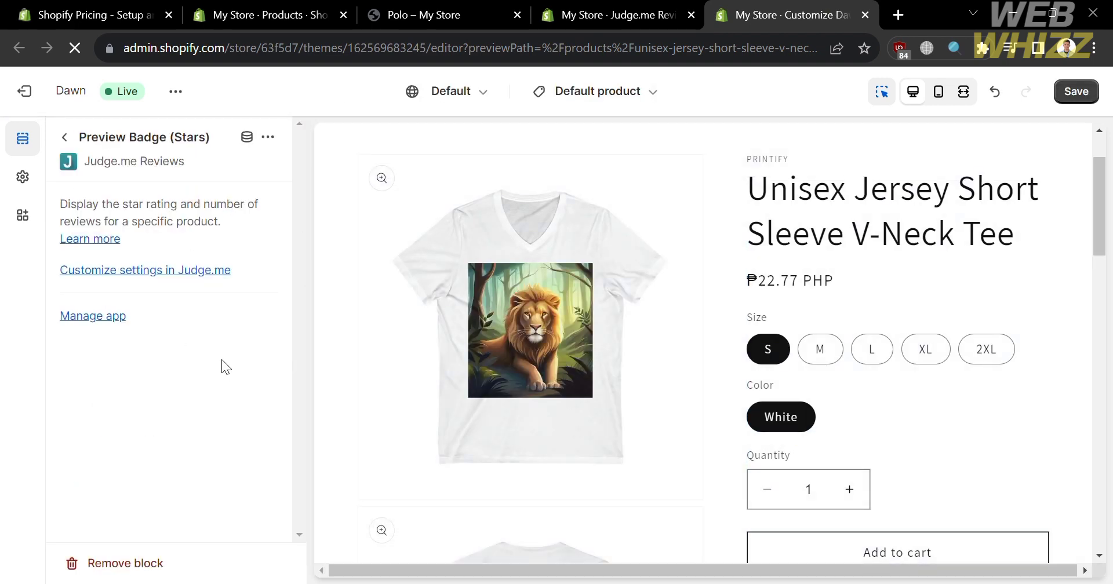
scroll(719, 394, "down", 10)
scroll(718, 394, "down", 6)
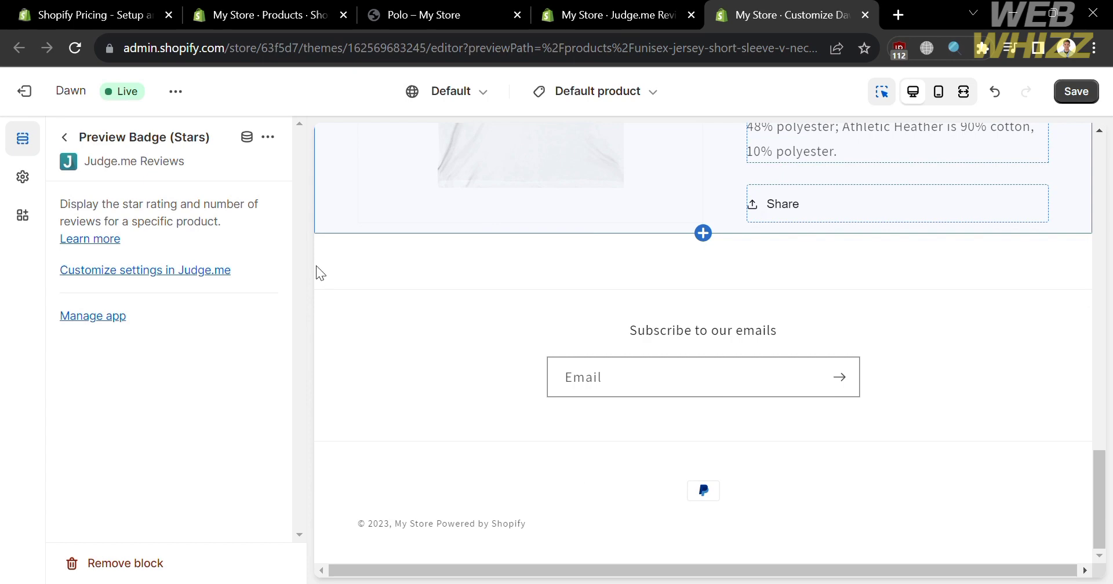
Step: Finish the Judge.me onboarding, skipping the Preview Badge check, and go to the Themes page
left_click(611, 7)
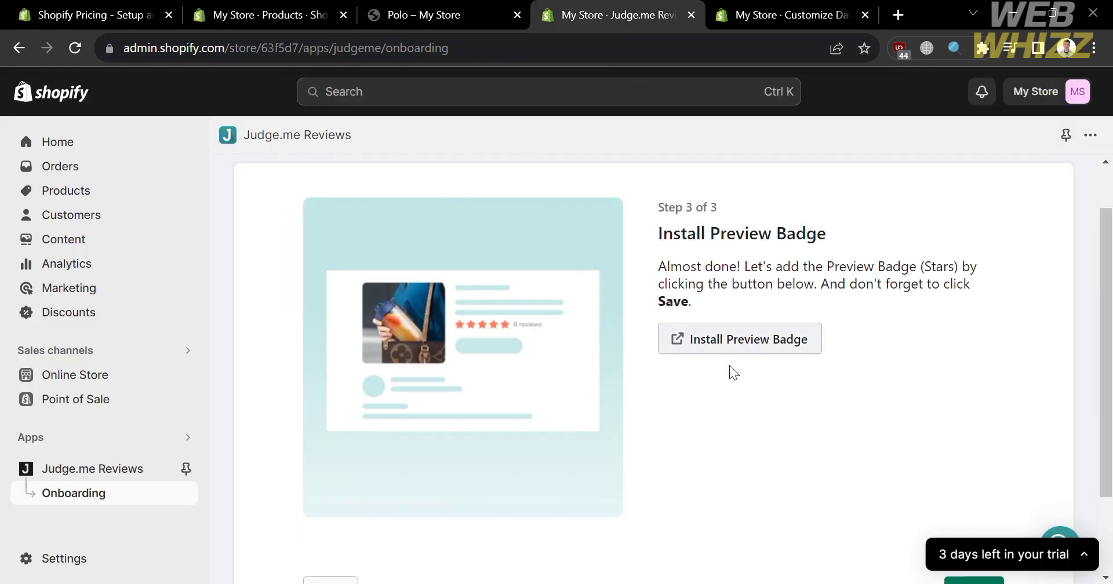
scroll(743, 409, "down", 2)
left_click(965, 476)
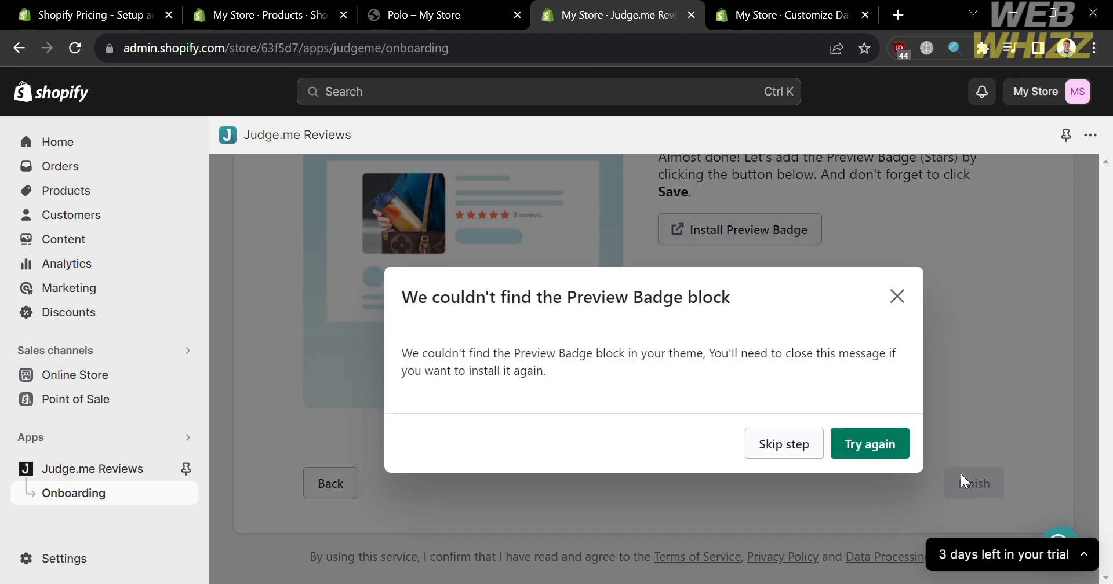
left_click(806, 446)
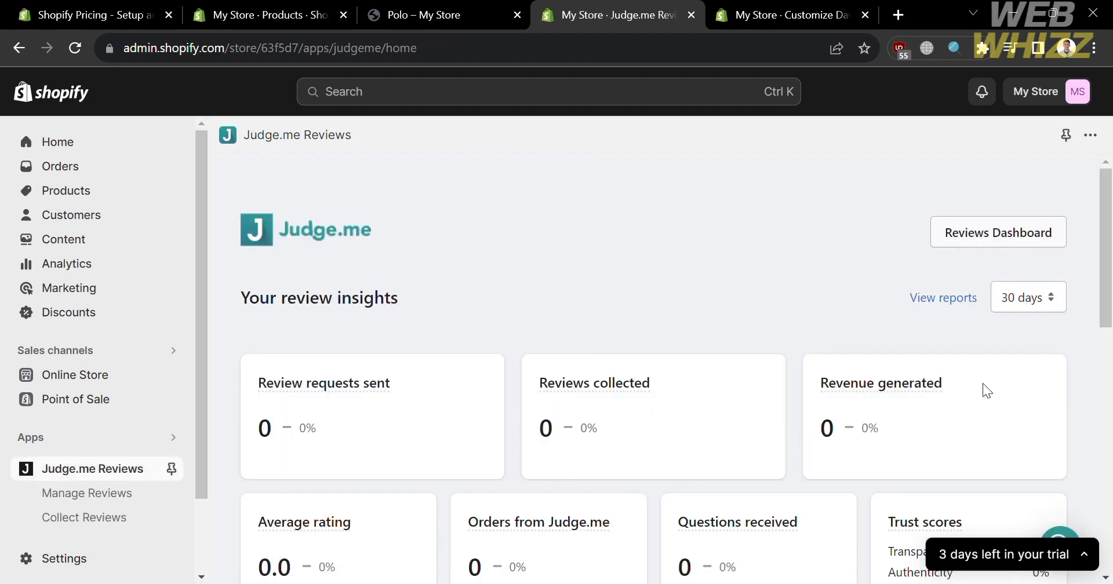
left_click(266, 14)
left_click(93, 439)
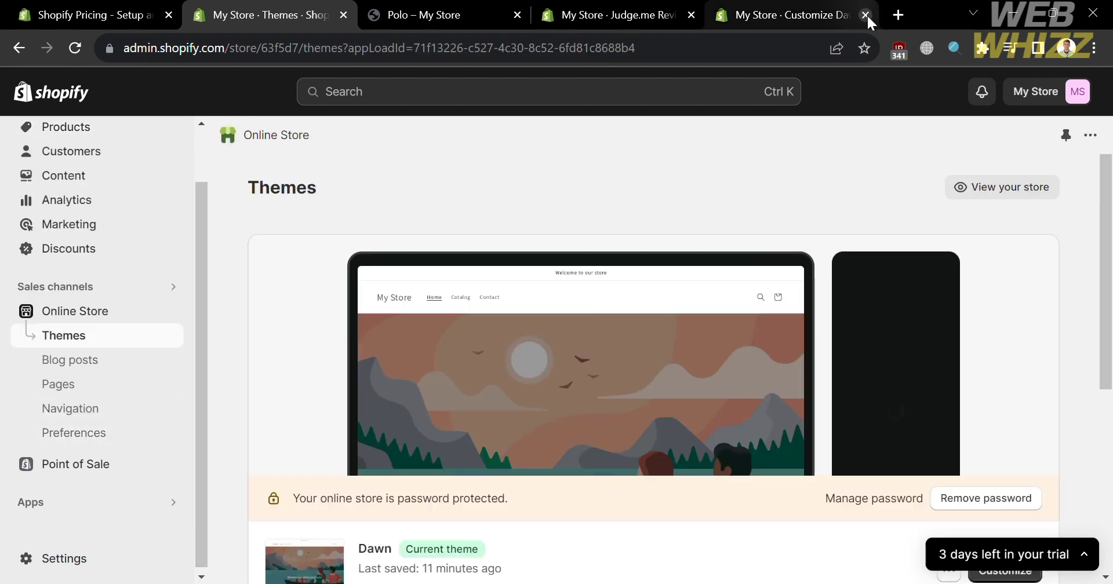
Step: Close the old theme editor tab and open the Dawn theme for customizing
left_click(855, 16)
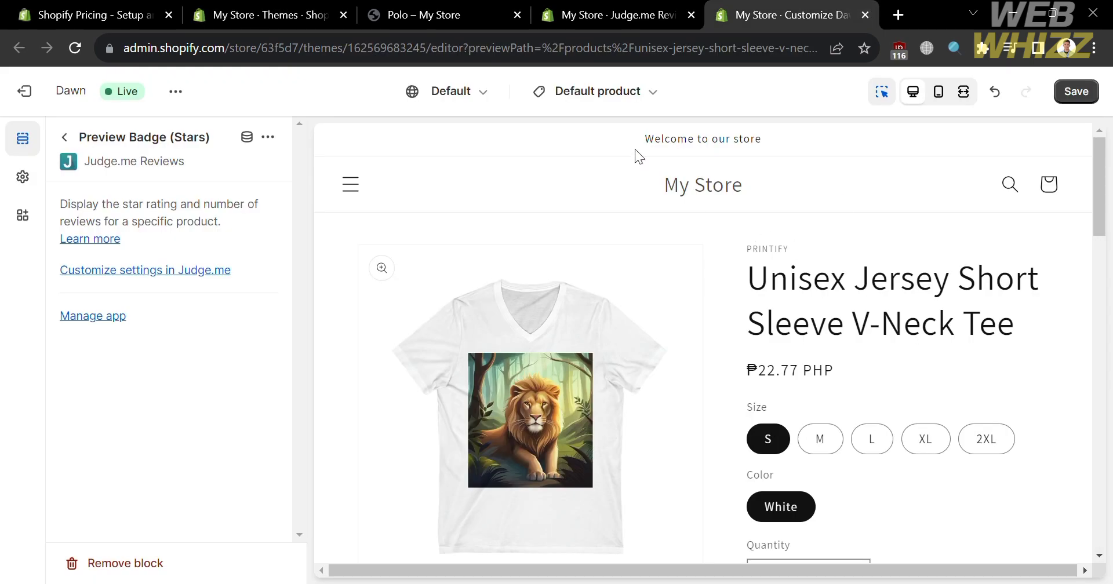
key("ctrl+w")
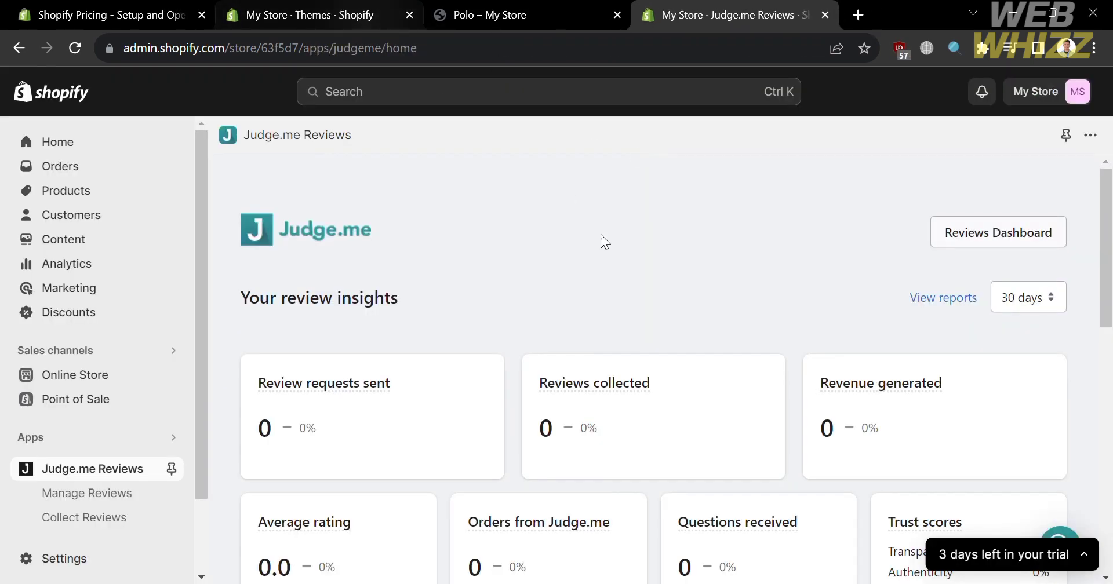
left_click(384, 9)
scroll(761, 323, "down", 5)
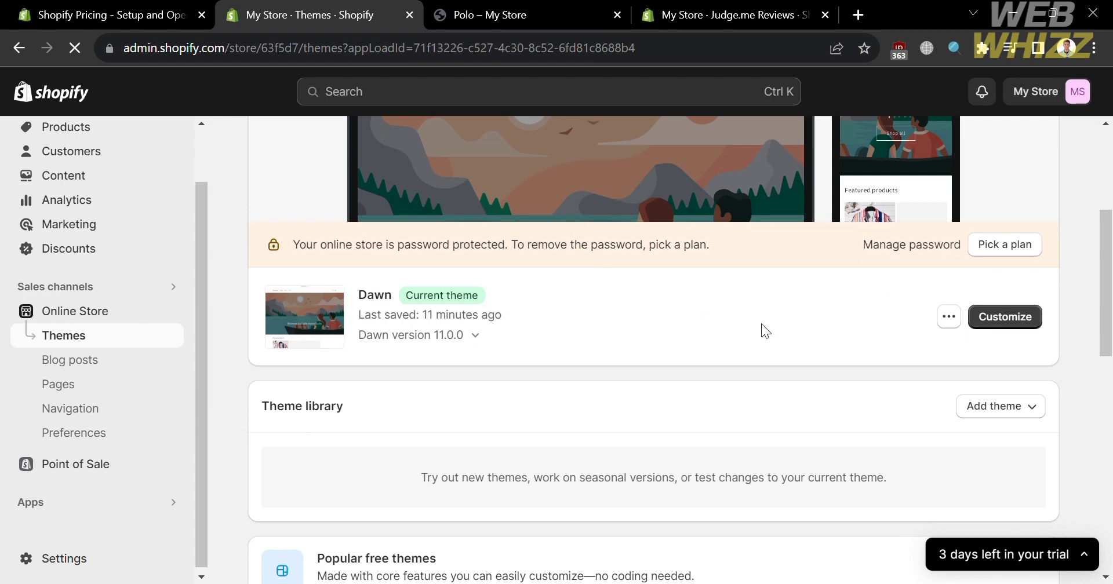
left_click(1004, 316)
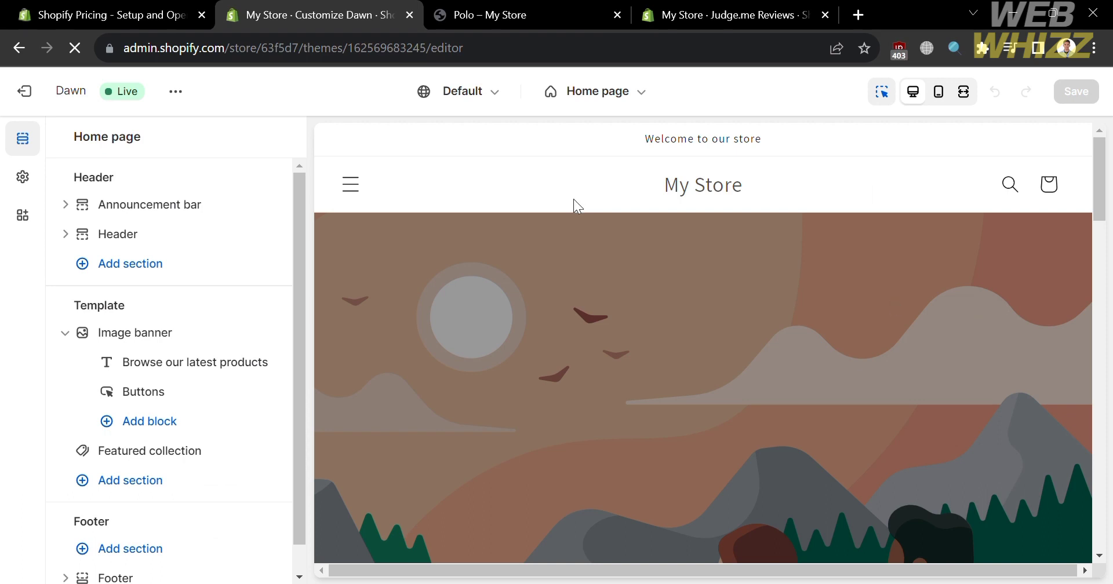
Step: Confirm the Judge.me app embed is enabled, then view the live storefront in a new tab
left_click(22, 218)
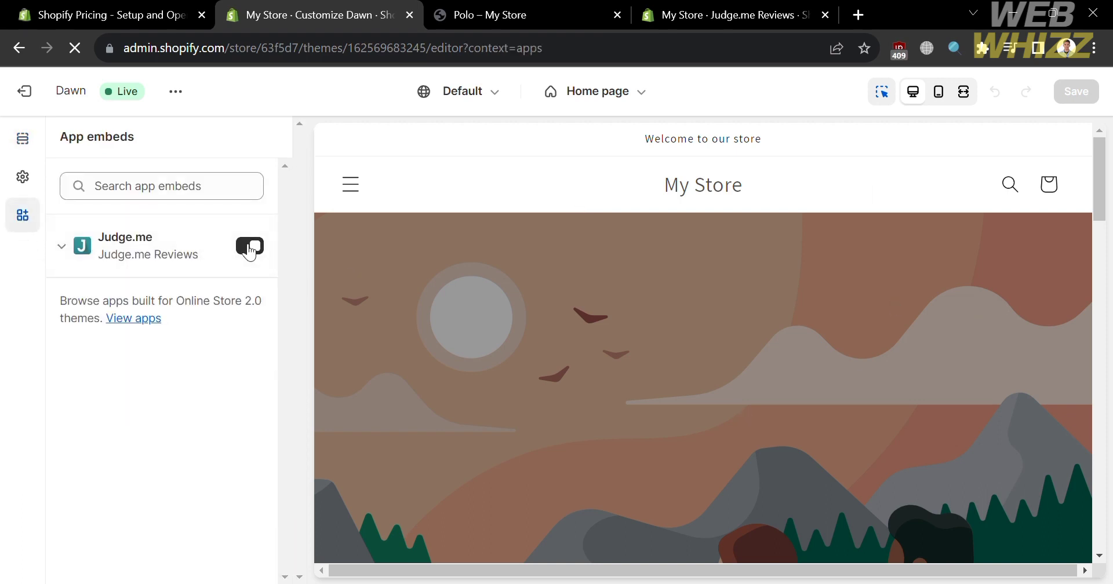
left_click(162, 256)
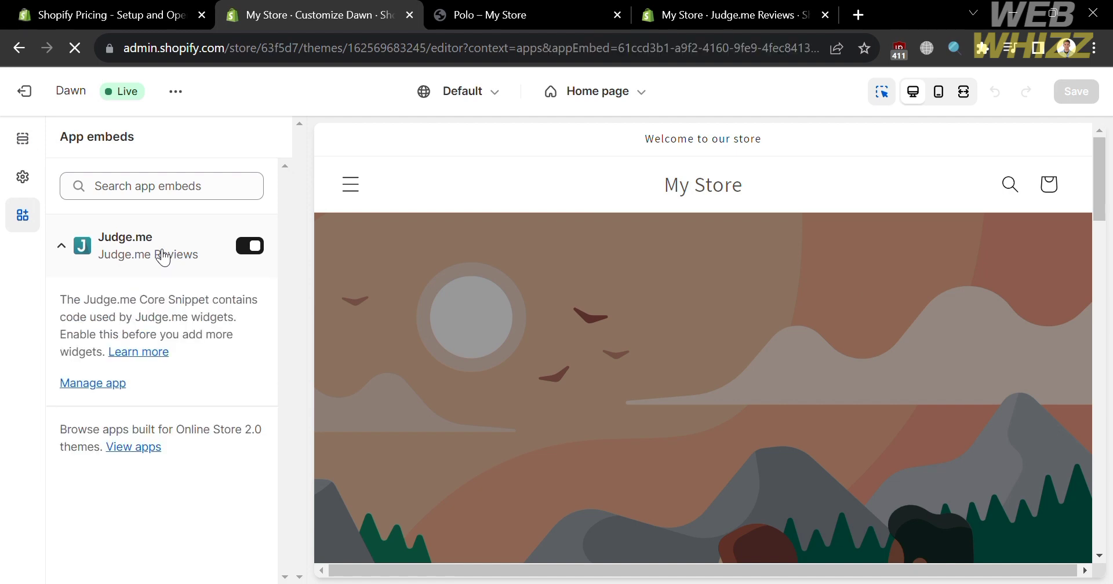
left_click(182, 100)
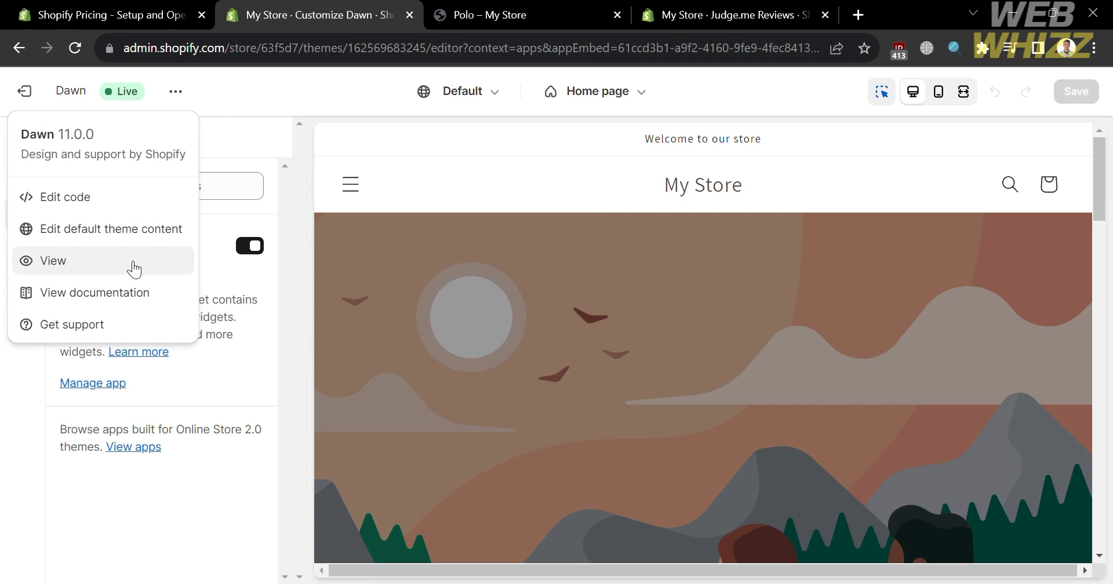
left_click(126, 262)
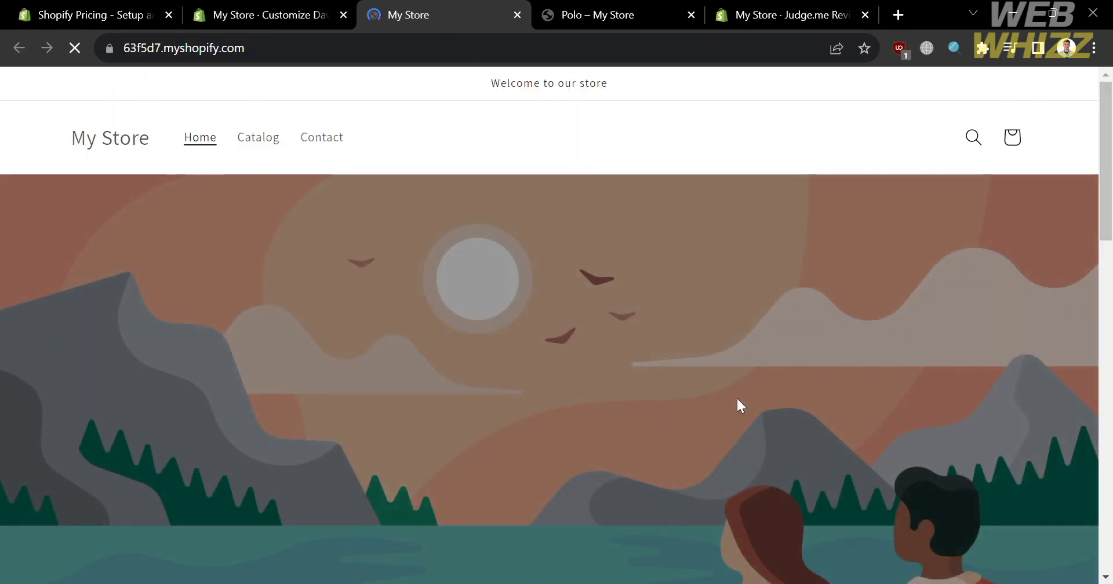
Step: Browse the storefront Catalog to the Unisex Classic Tee product page, then return home
scroll(745, 409, "down", 6)
scroll(746, 409, "up", 6)
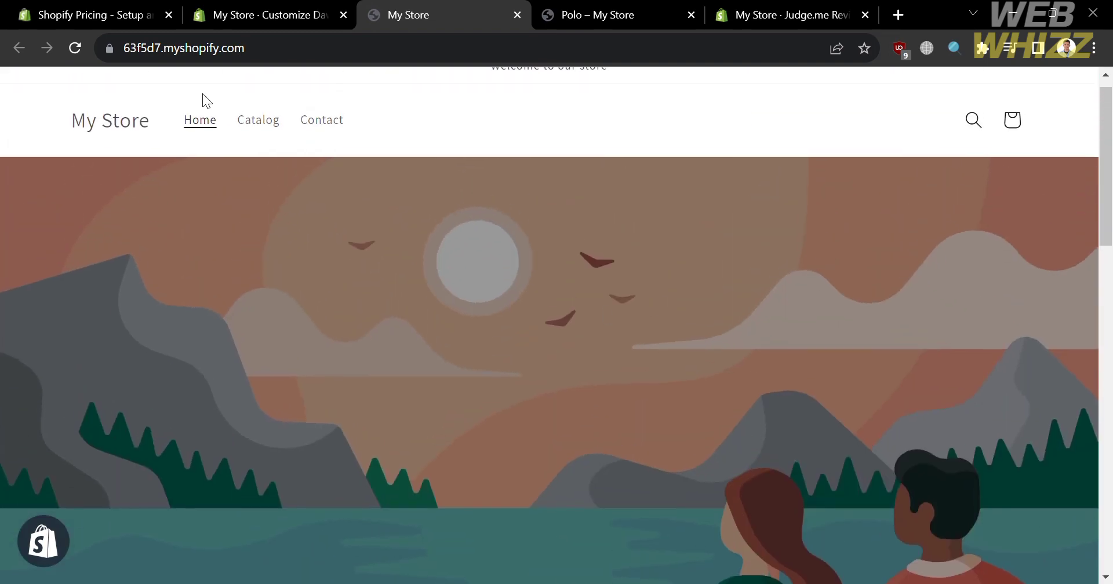
left_click(264, 119)
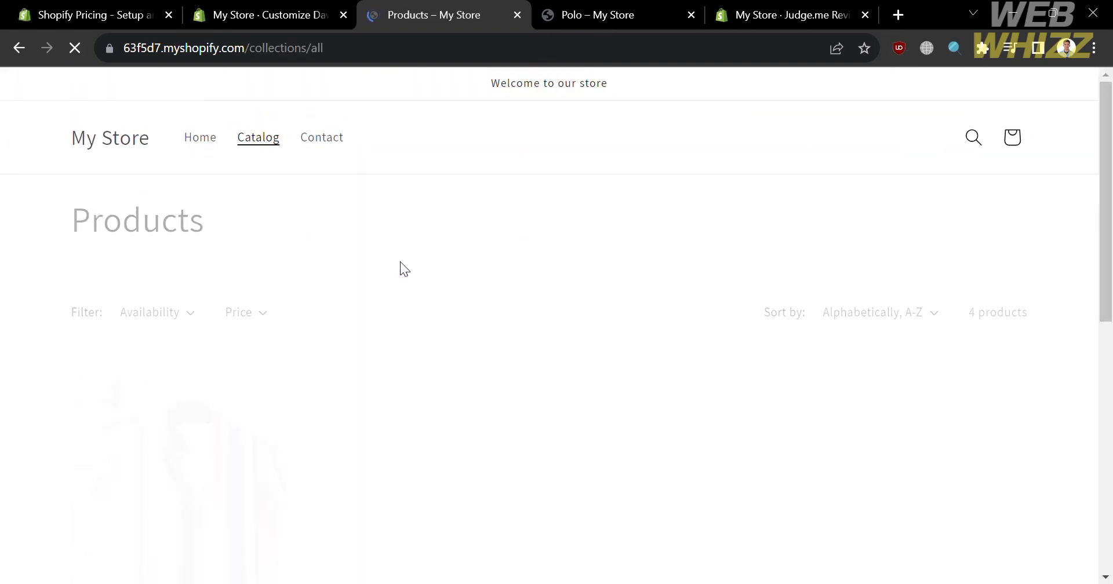
scroll(399, 262, "down", 3)
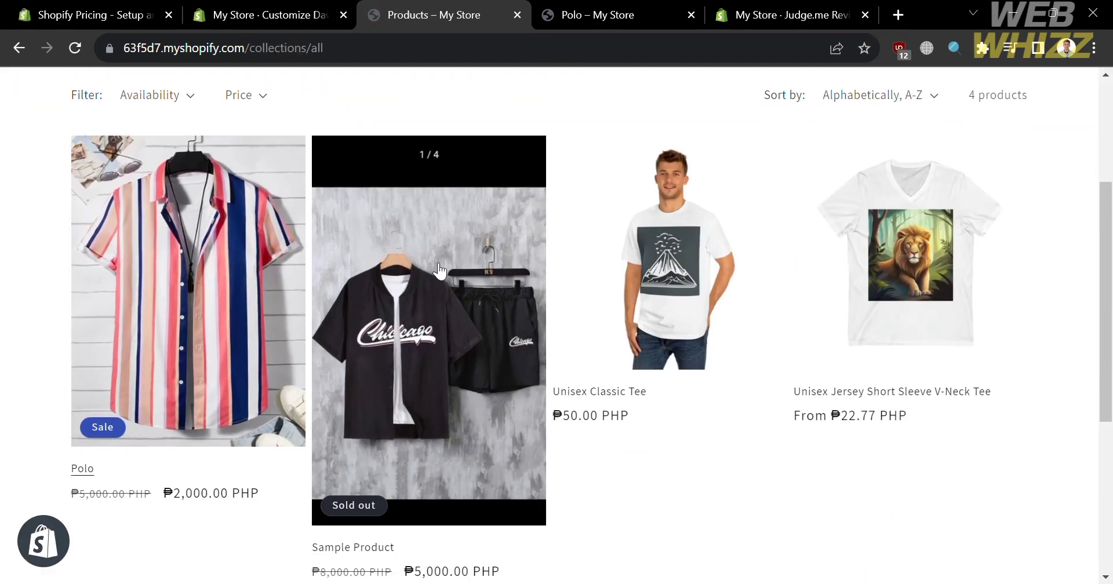
left_click(674, 269)
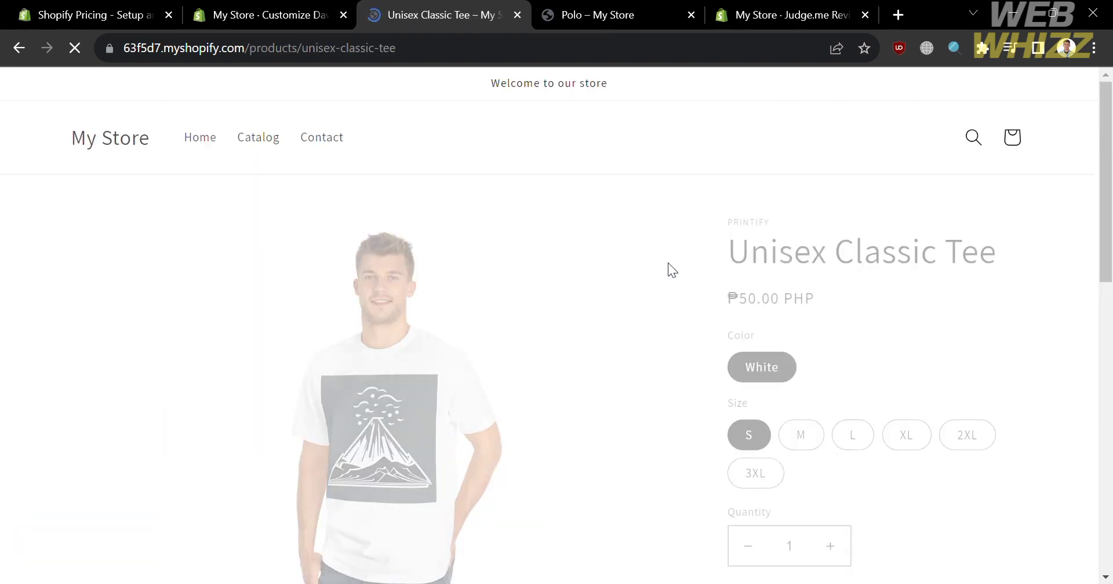
scroll(668, 264, "down", 18)
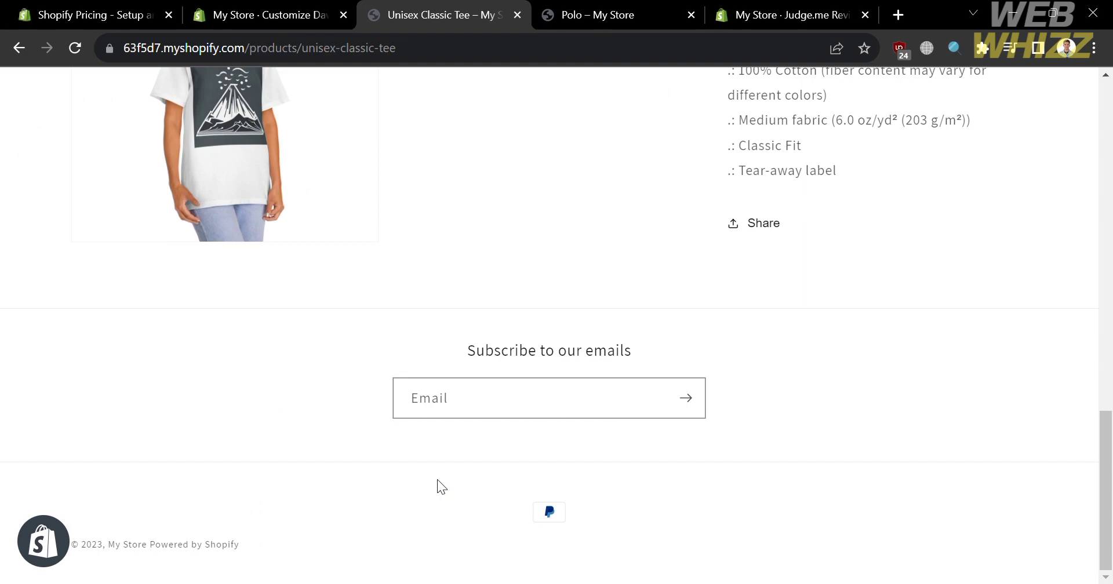
scroll(437, 480, "up", 15)
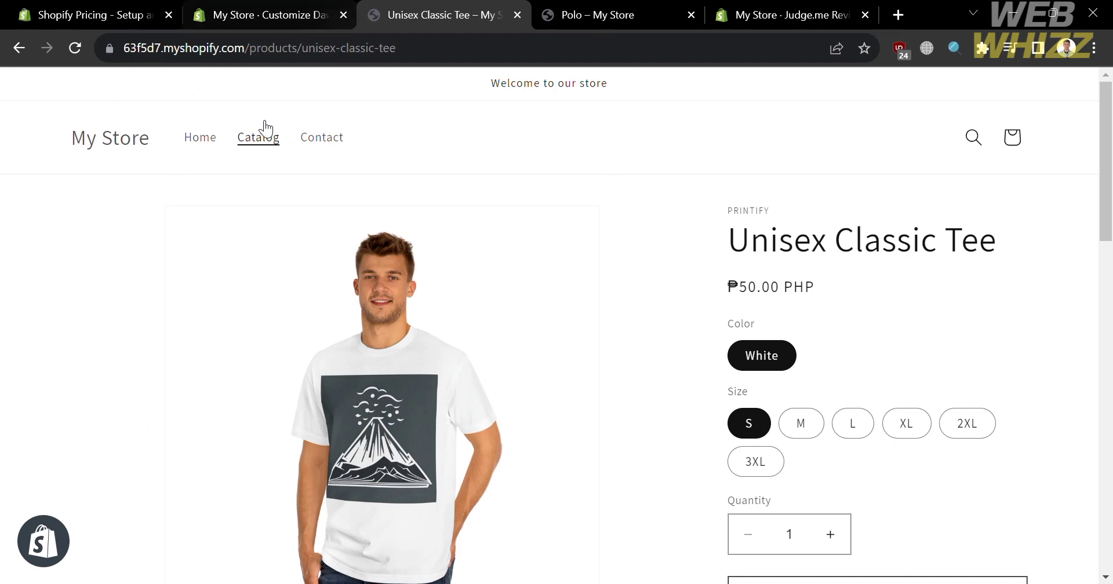
left_click(131, 137)
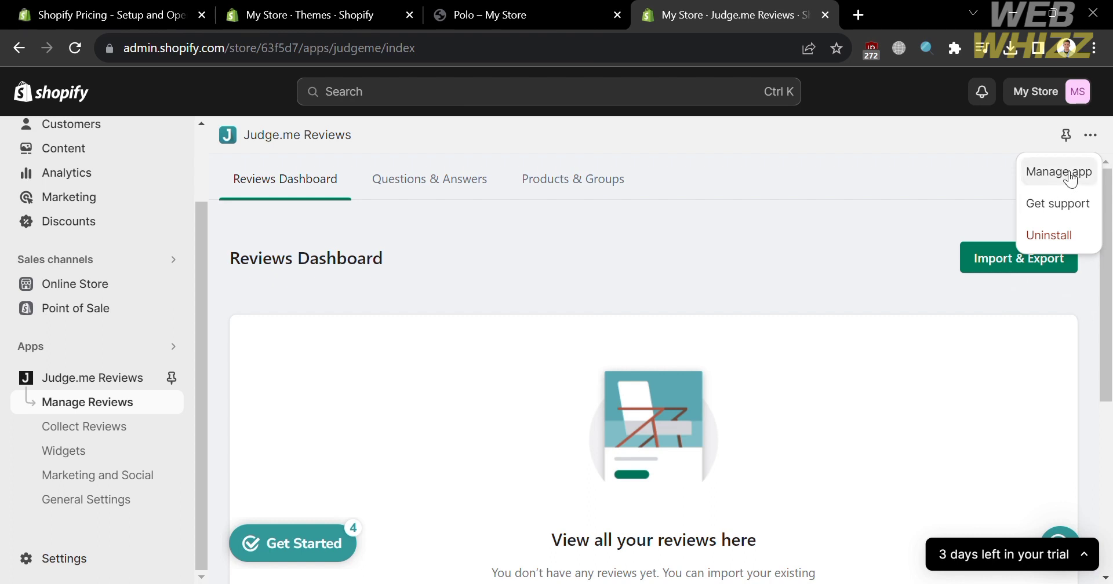
Step: Check Judge.me's empty review lists, filtered to product reviews and then all reviews
left_click(1089, 138)
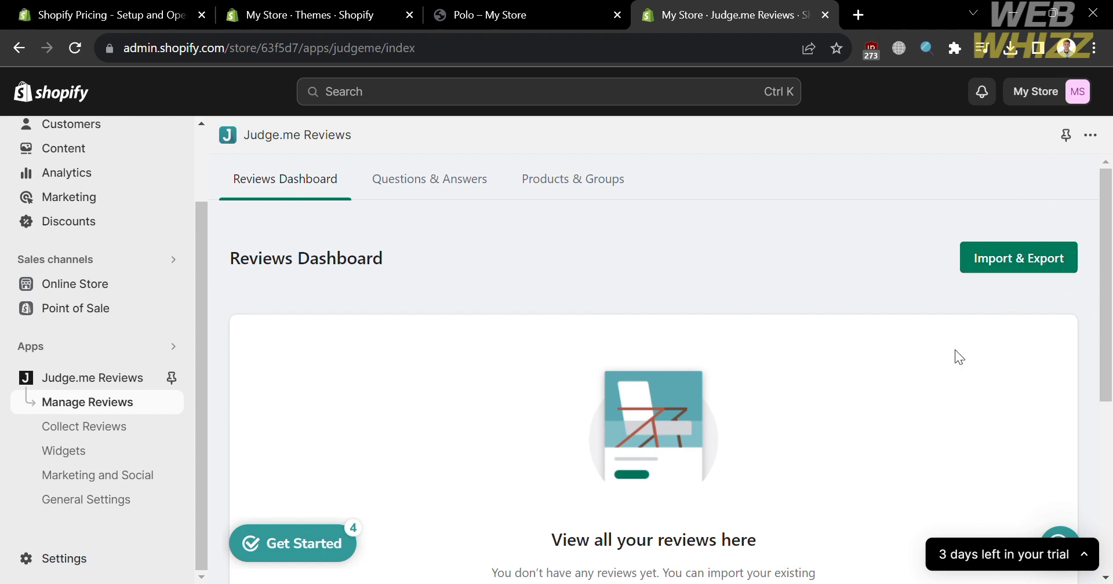
scroll(956, 355, "down", 4)
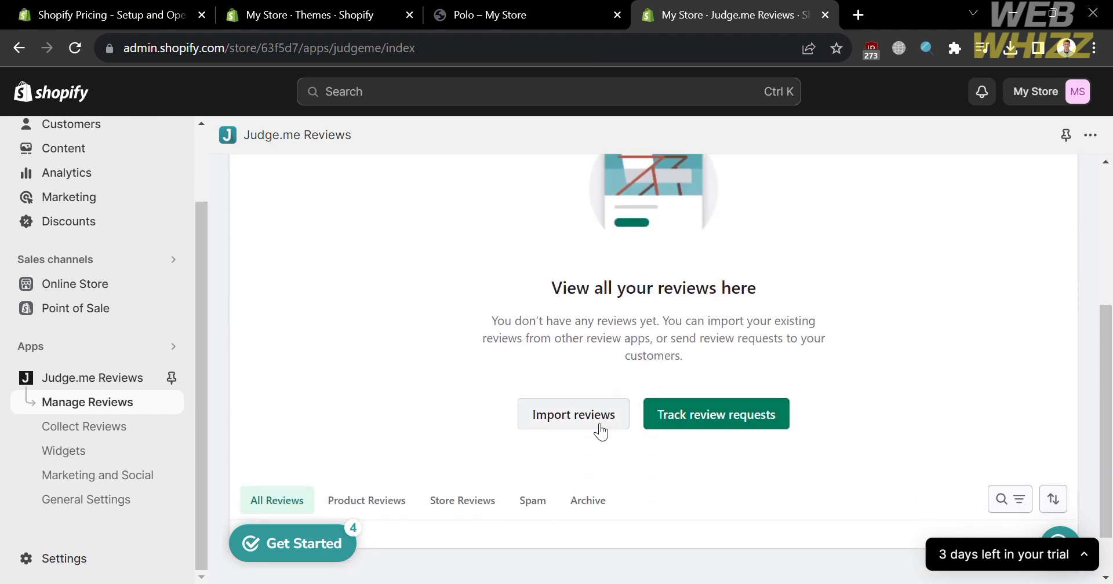
left_click(371, 502)
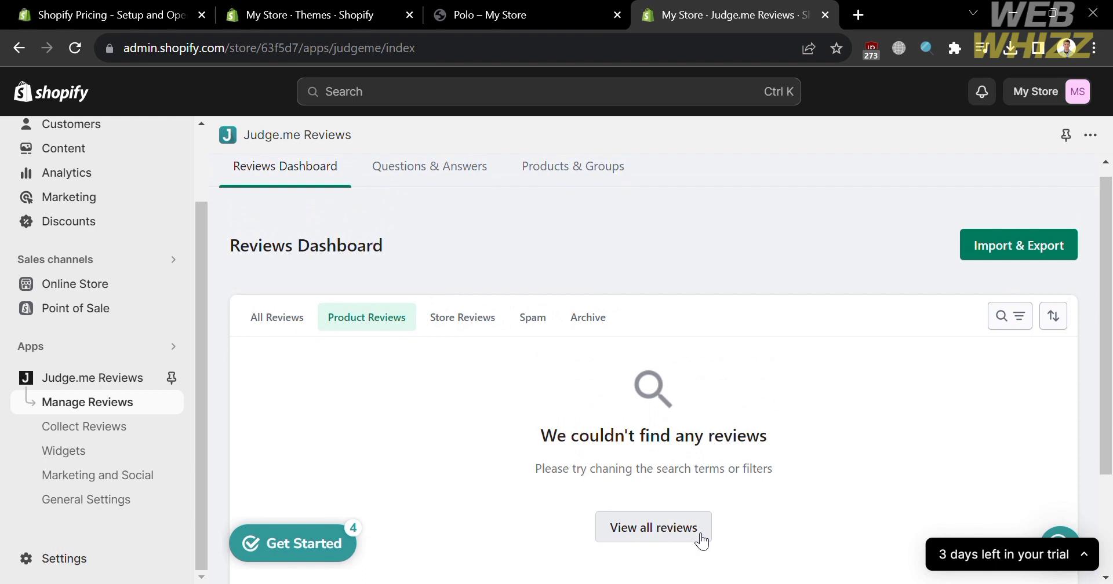
left_click(702, 540)
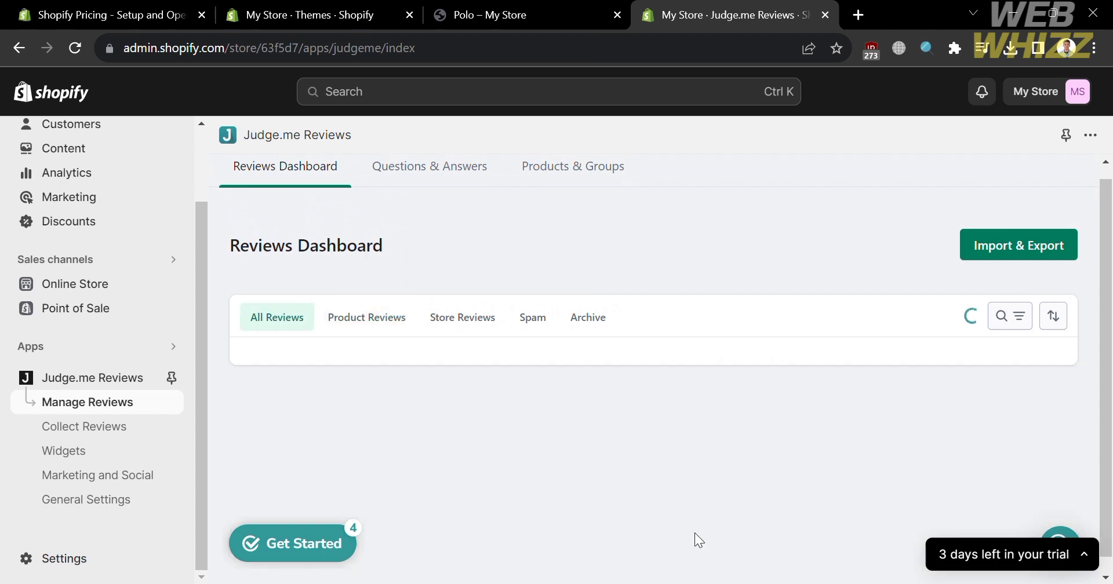
scroll(704, 542, "down", 5)
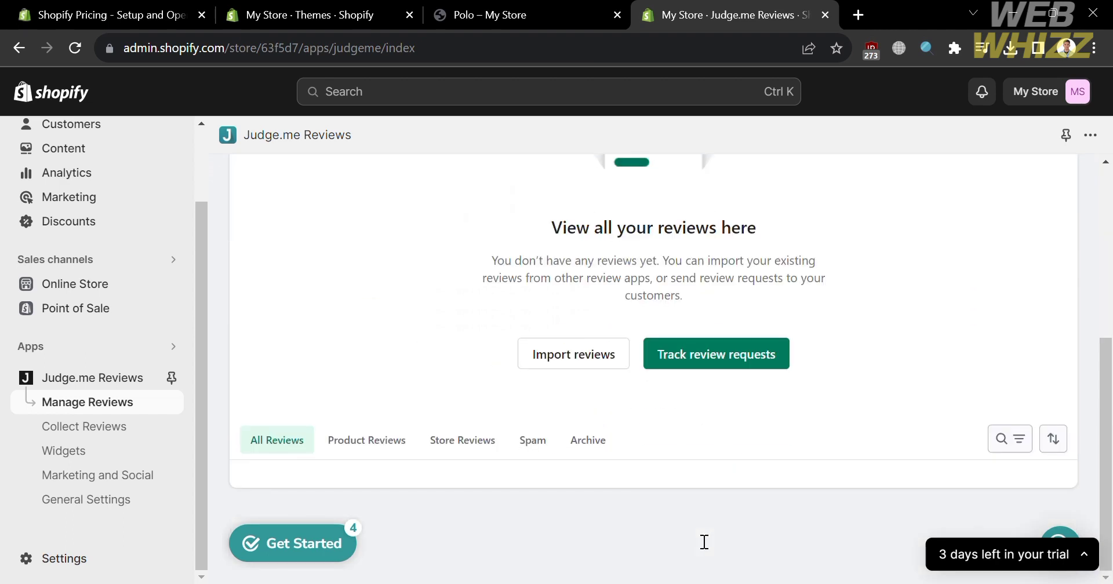
Step: Look through the Judge.me Widgets overview, then bring up the storefront's Polo product page
left_click(102, 434)
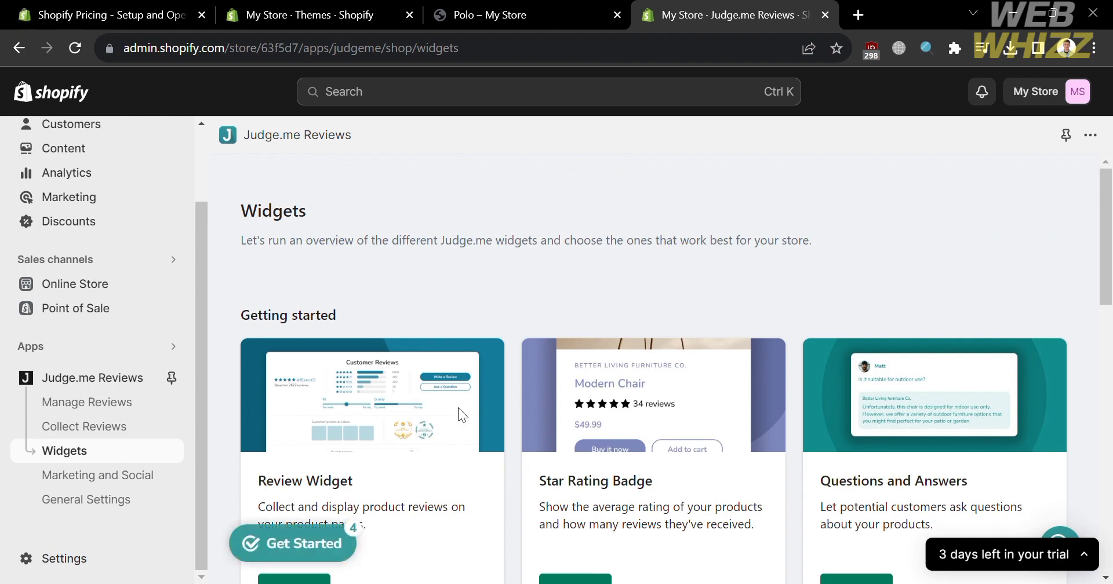
scroll(458, 408, "down", 6)
scroll(458, 408, "down", 7)
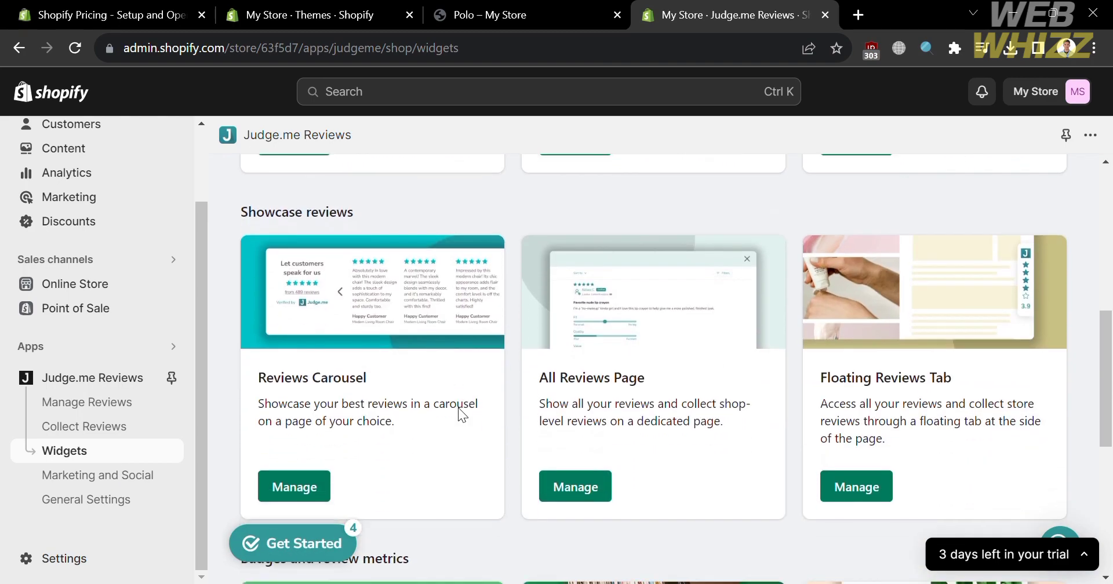
scroll(458, 408, "up", 13)
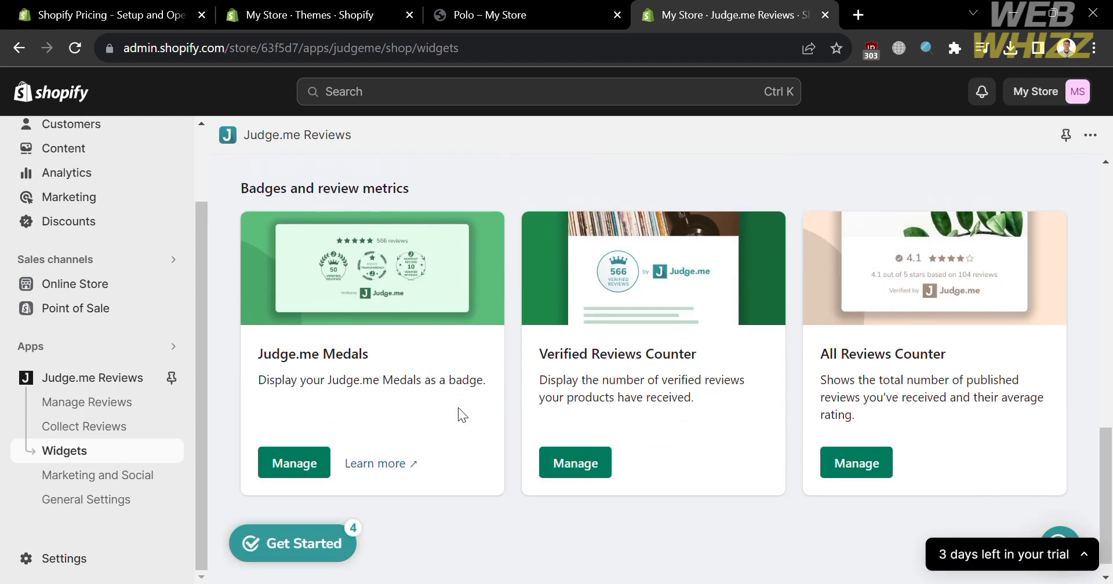
left_click(474, 7)
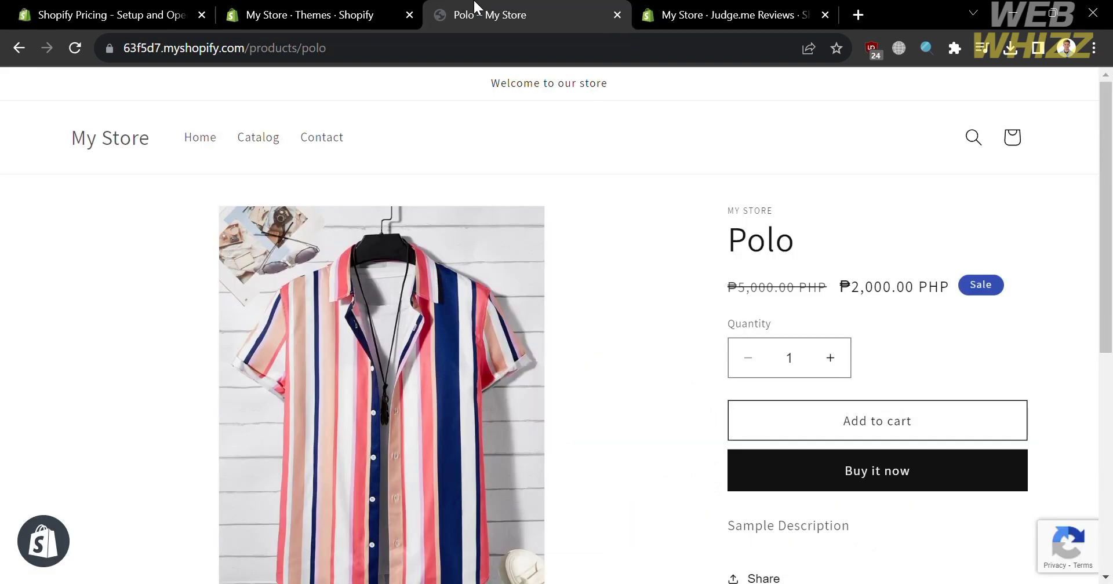
scroll(661, 487, "down", 5)
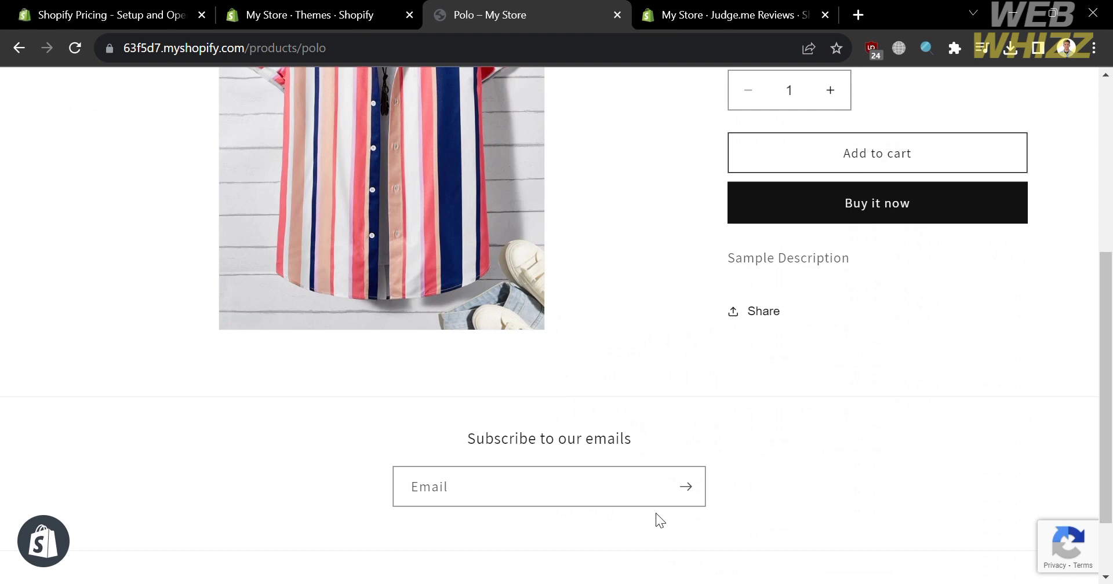
scroll(660, 520, "down", 2)
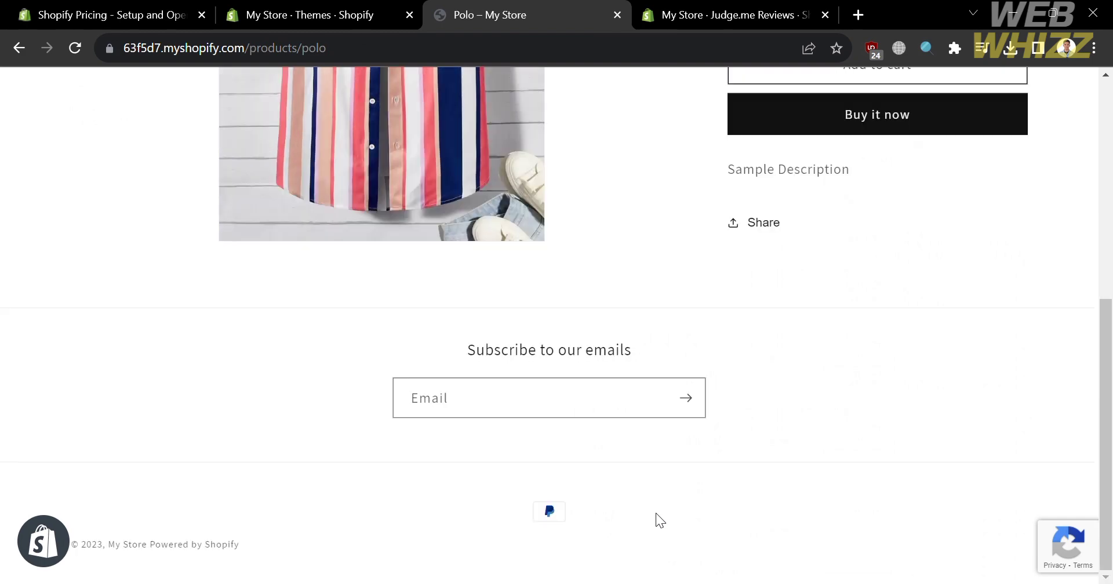